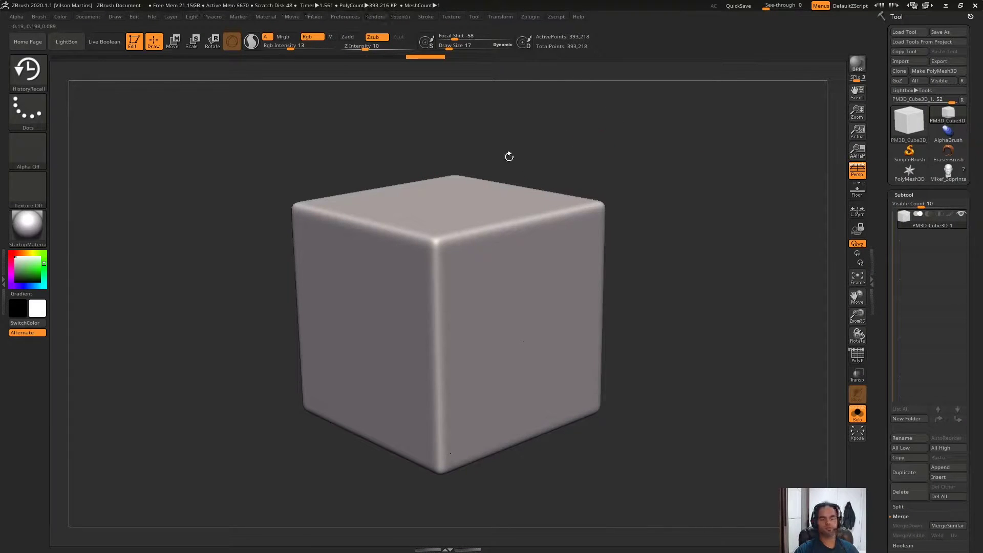
Select the HistoryRecall brush from the brush library, filtered by H.
click(28, 70)
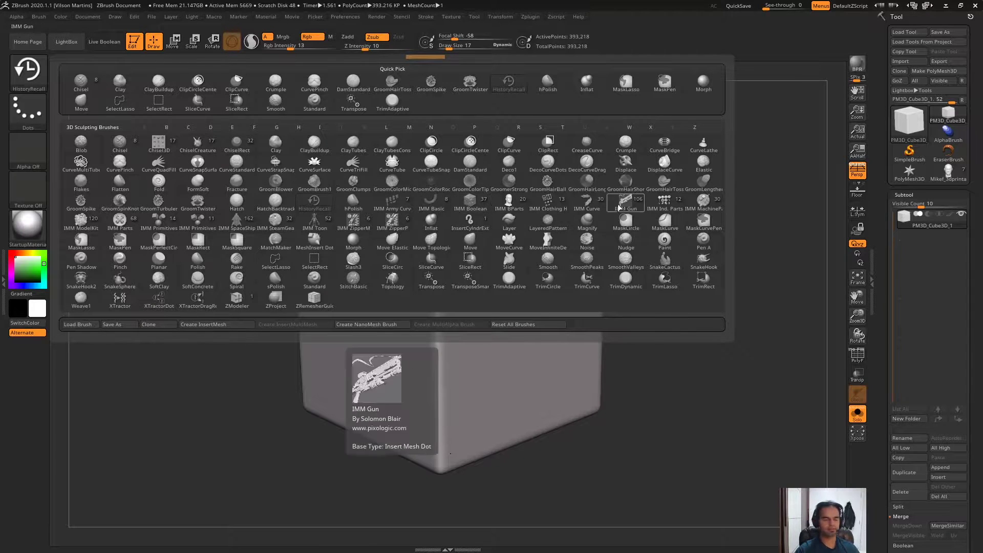
click(40, 75)
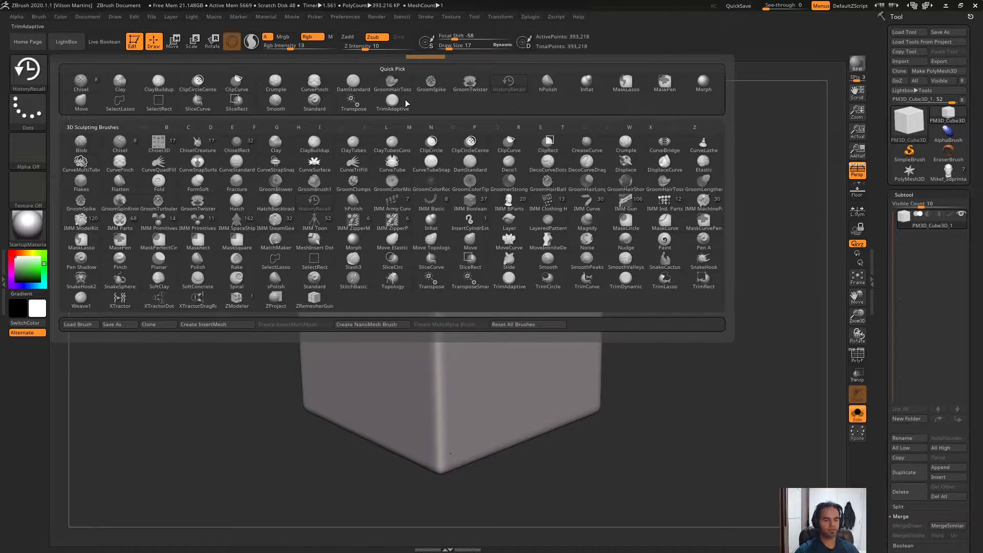
click(27, 71)
key(h)
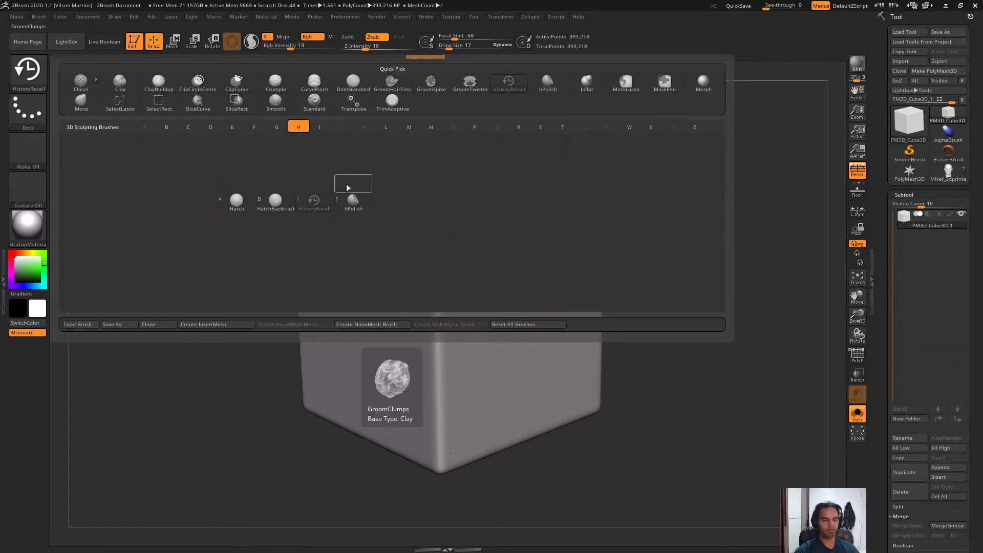
click(317, 212)
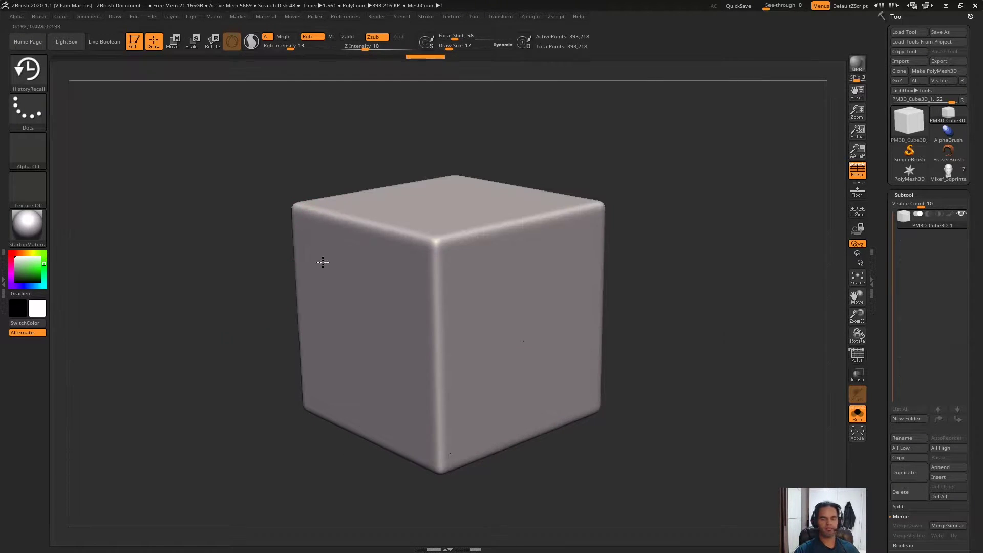
Orbit the cube and scrub the undo history back, then forward to the latest state.
drag(637, 108, 665, 125)
mouse_move(594, 123)
mouse_down()
mouse_move(605, 126)
mouse_move(438, 85)
mouse_up()
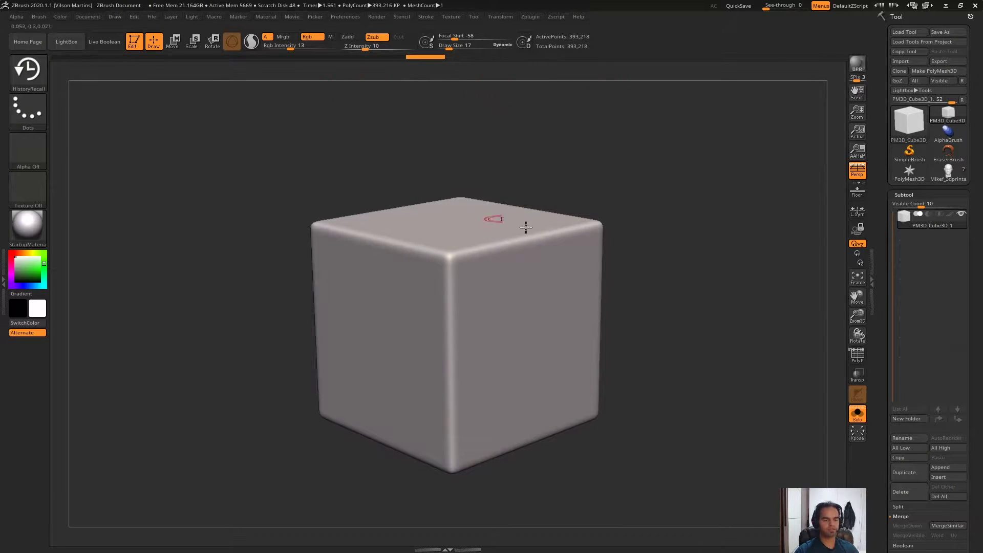
mouse_move(637, 123)
mouse_down()
mouse_move(500, 110)
mouse_move(483, 70)
mouse_move(522, 121)
mouse_move(512, 118)
mouse_up()
drag(625, 151, 599, 148)
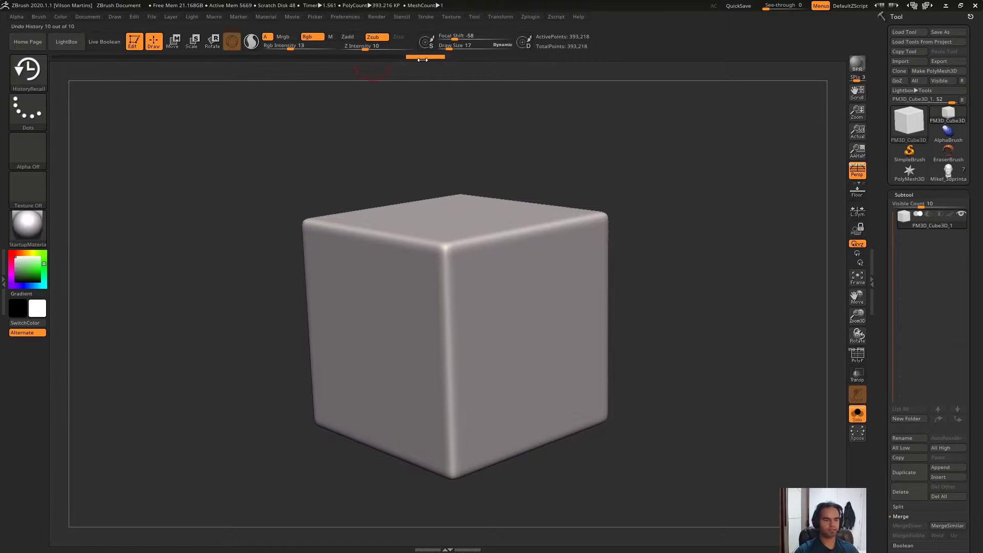
drag(425, 56, 253, 69)
key(ctrl+shift+z)
key(ctrl+shift+z)
key(ctrl+shift+z)
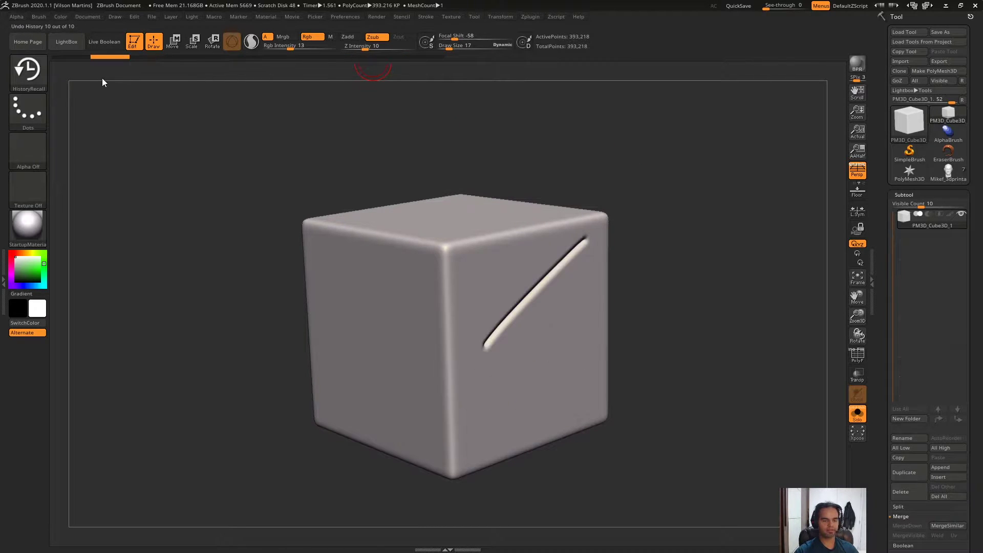
key(ctrl+shift+z)
Roll the Undo History back to step 4 of 10, showing the three grooves.
mouse_move(580, 136)
mouse_down()
mouse_move(581, 114)
mouse_move(595, 121)
mouse_move(497, 87)
mouse_move(499, 59)
mouse_up()
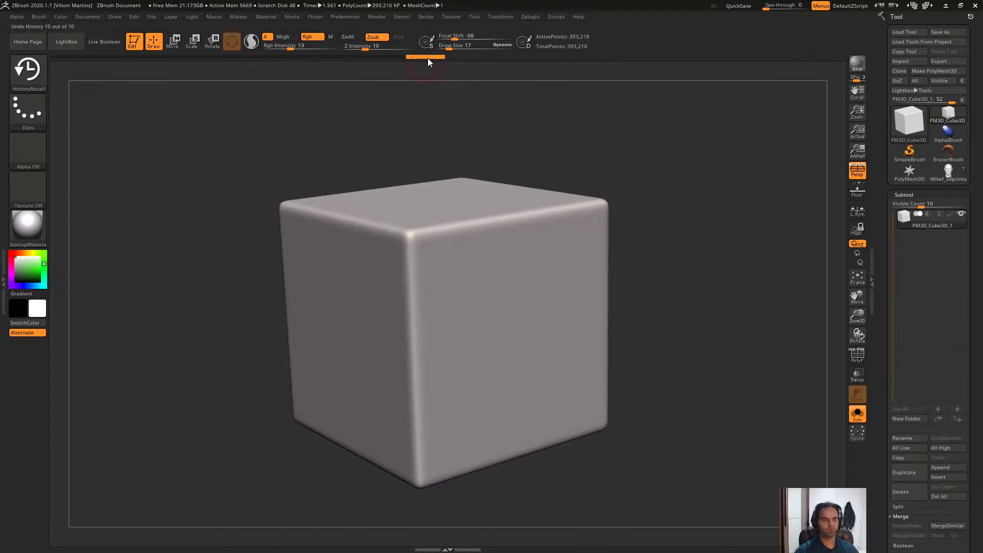
mouse_move(428, 57)
mouse_down()
mouse_move(177, 67)
mouse_move(318, 57)
mouse_move(483, 81)
mouse_up()
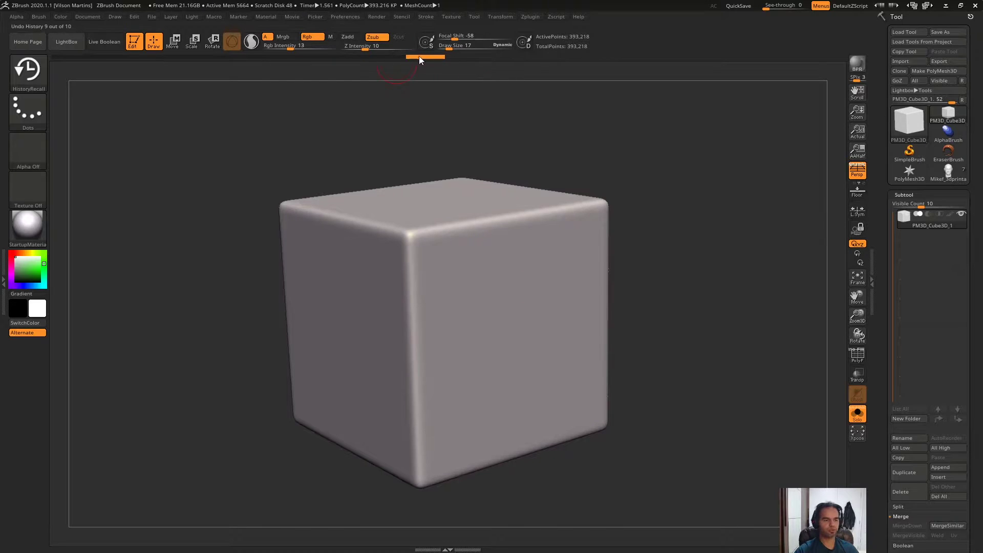
mouse_move(419, 59)
mouse_down()
mouse_move(156, 75)
mouse_move(408, 60)
mouse_move(257, 75)
mouse_move(161, 60)
mouse_move(238, 46)
mouse_move(204, 56)
mouse_up()
mouse_move(650, 120)
mouse_down()
mouse_move(578, 232)
mouse_move(651, 153)
mouse_move(481, 59)
mouse_up()
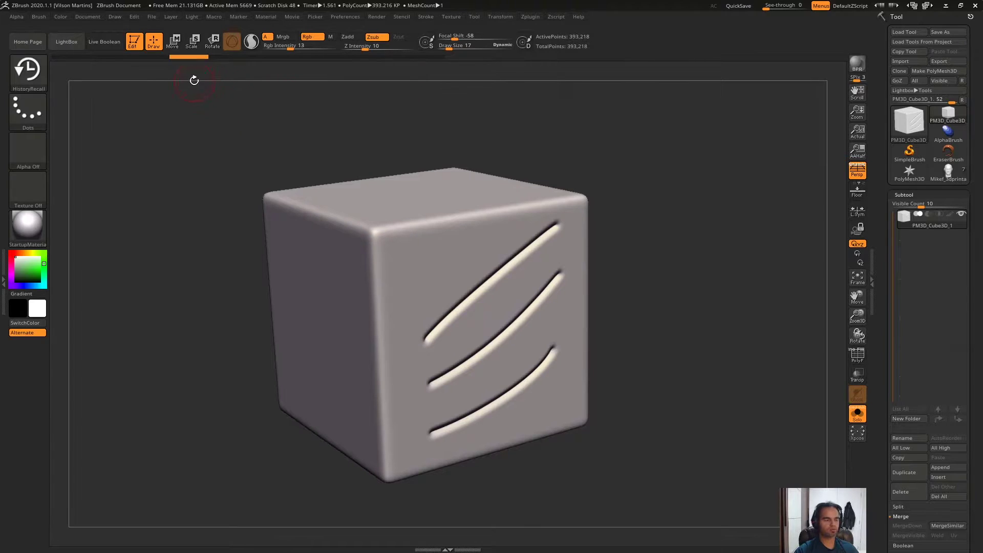
key(ctrl)
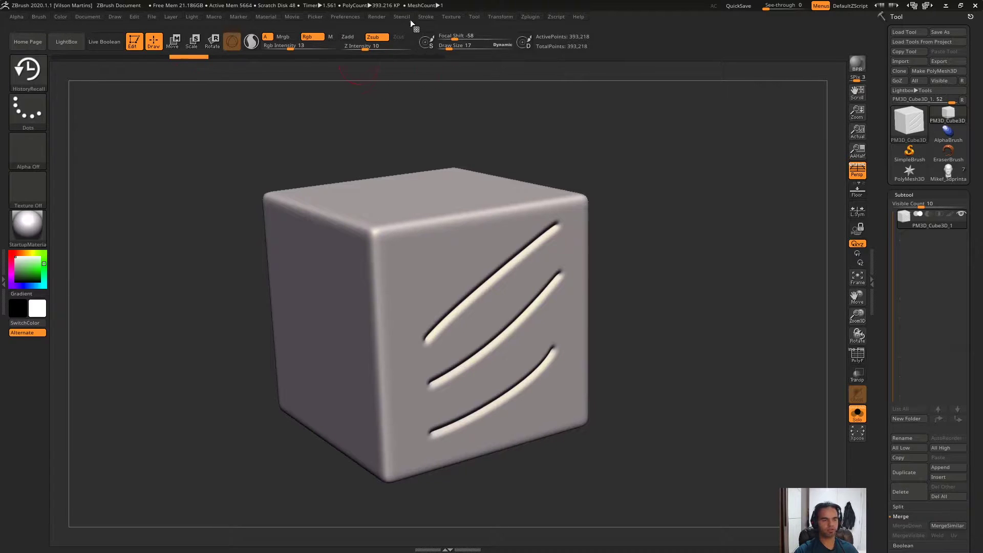
click(353, 17)
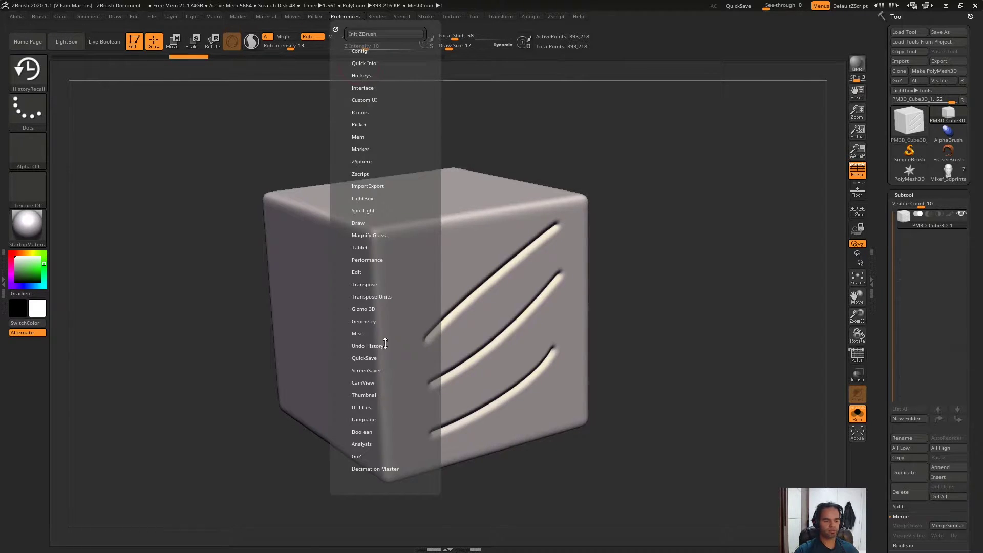
click(382, 345)
click(382, 355)
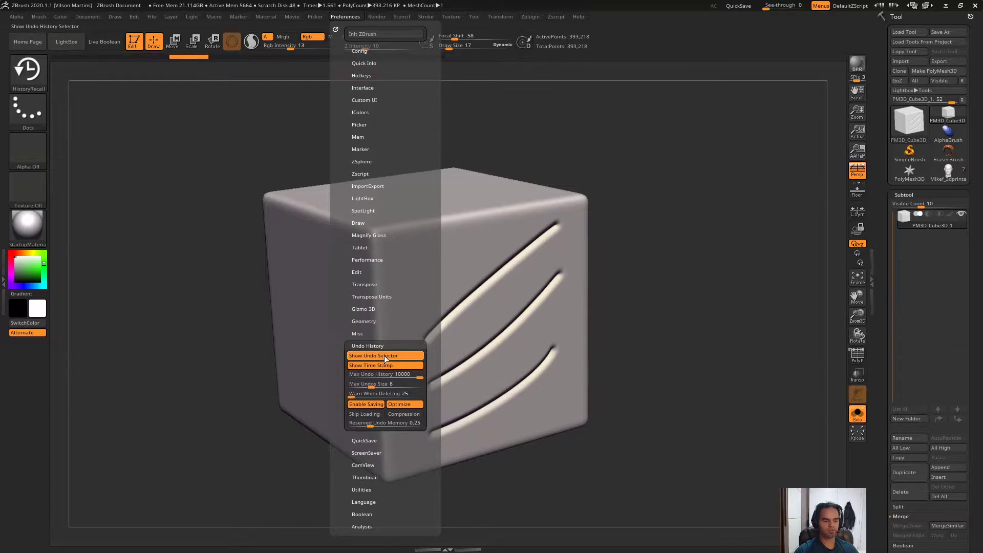
click(395, 355)
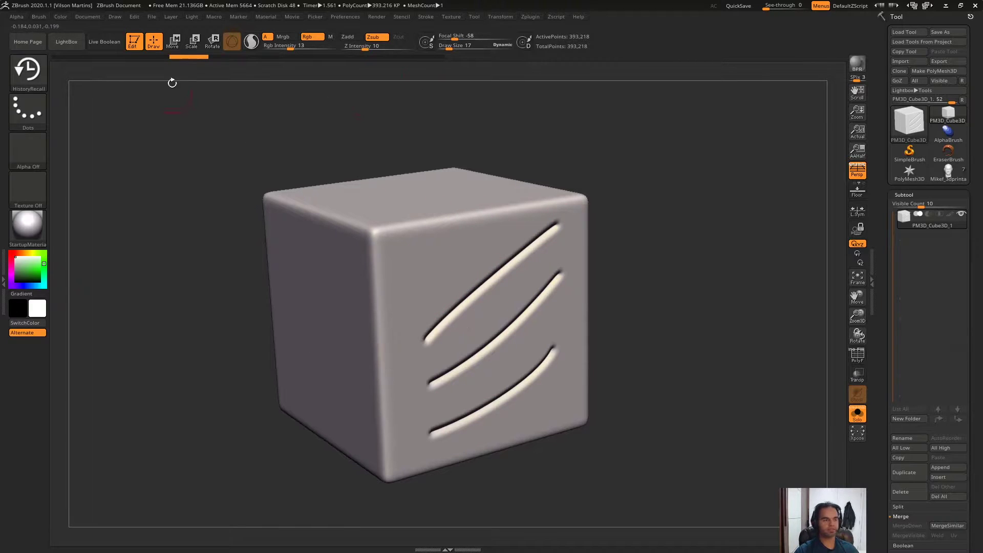
Move the Undo History forward to the latest, plain-cube step.
key(ctrl)
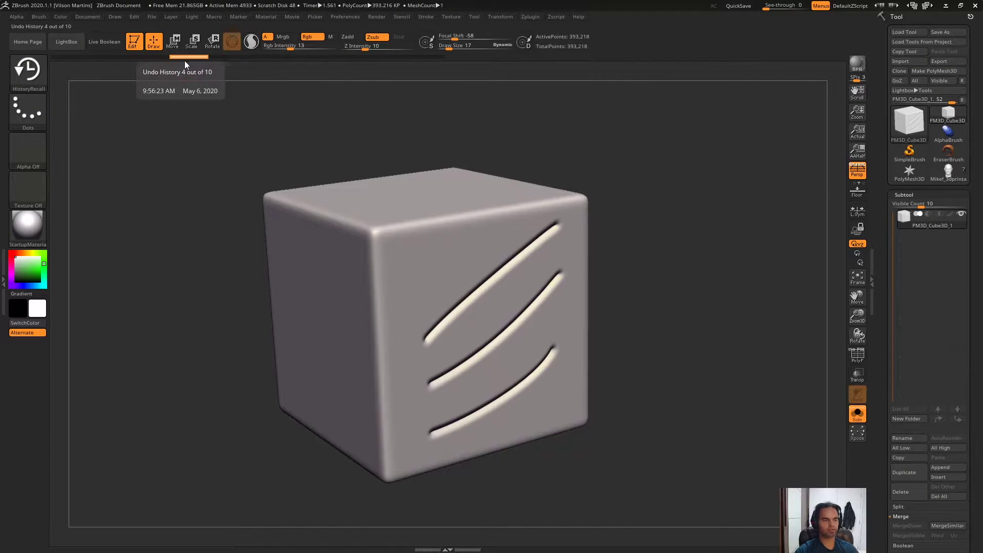
click(234, 58)
drag(235, 60, 462, 57)
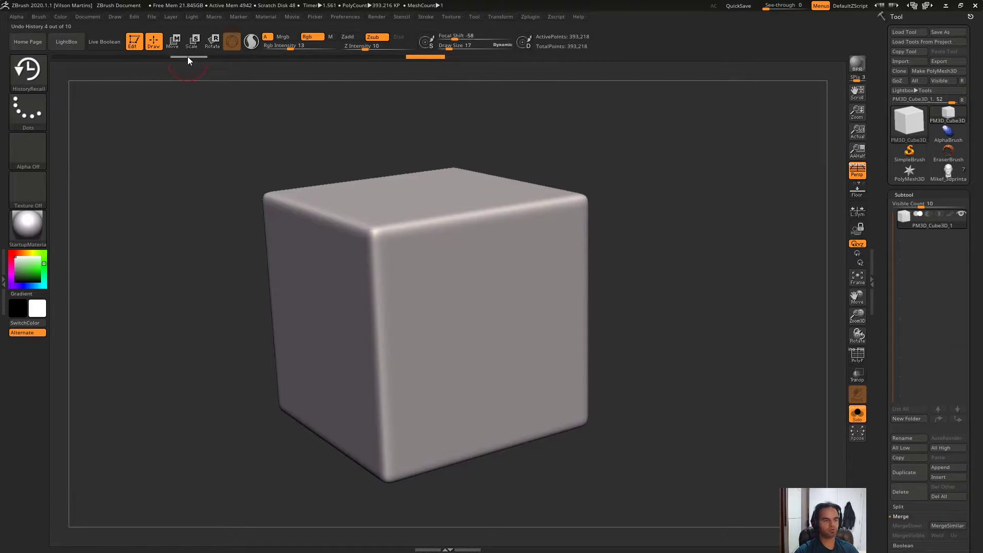
drag(609, 137, 549, 178)
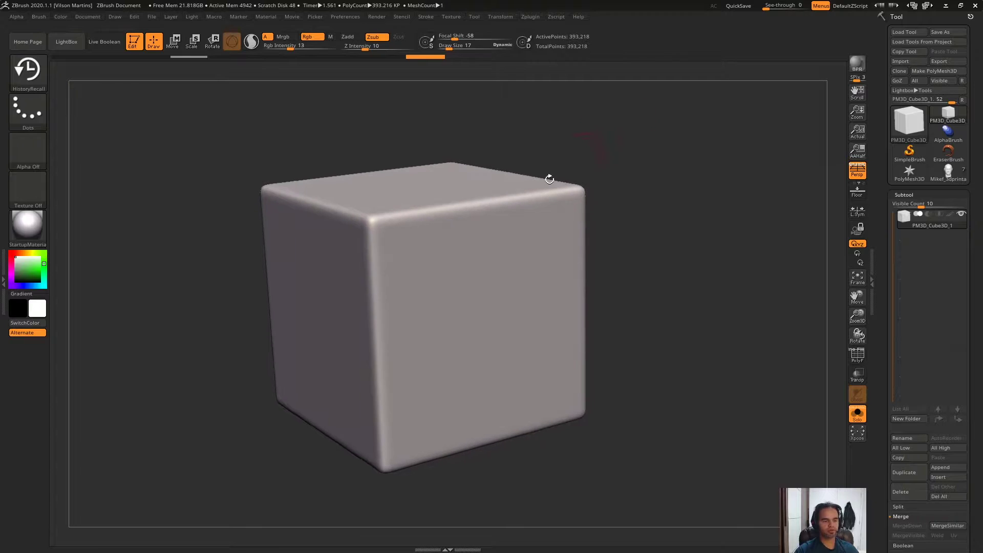
Carve four diagonal grooves across the cube's front face.
drag(415, 333, 535, 231)
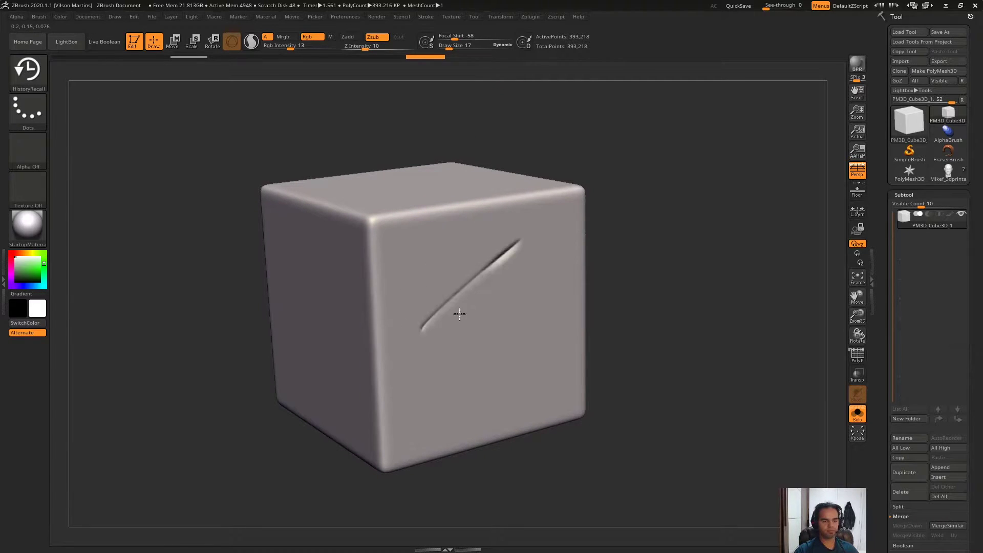
drag(426, 376, 558, 265)
mouse_move(462, 407)
mouse_down()
mouse_move(552, 338)
mouse_move(427, 422)
mouse_up()
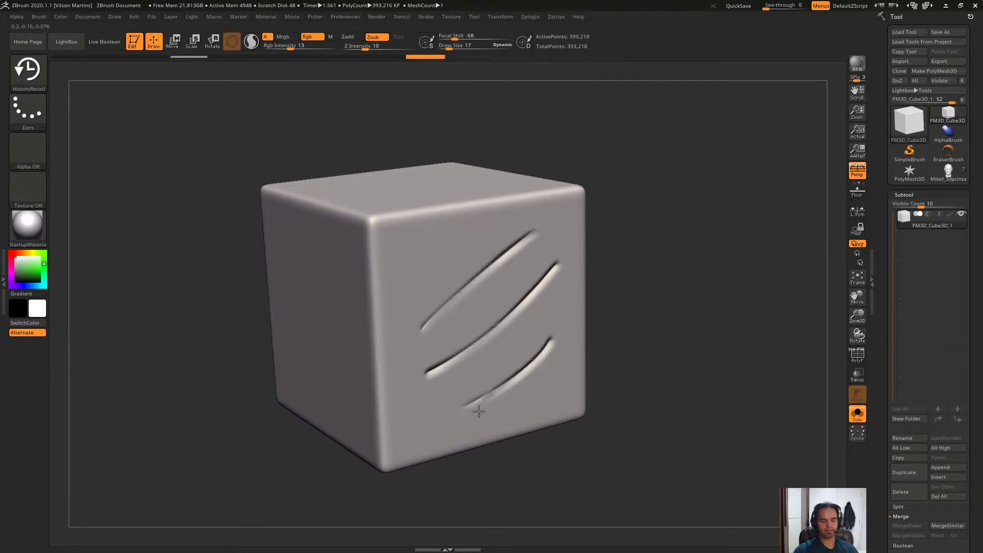
drag(421, 332, 540, 224)
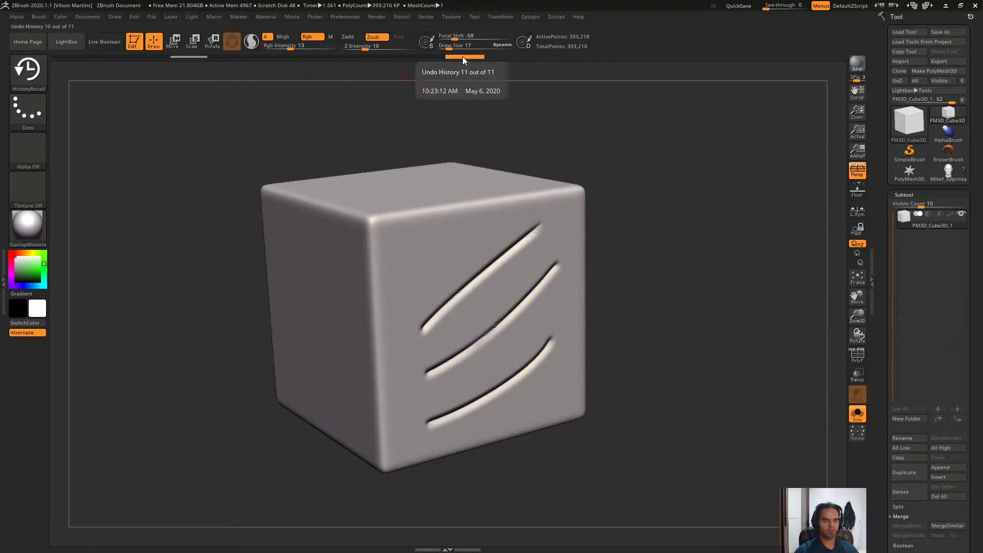
Scrub the history back to step 10 of 12, removing the grooves.
mouse_move(462, 56)
mouse_down()
mouse_move(304, 66)
mouse_move(464, 57)
mouse_up()
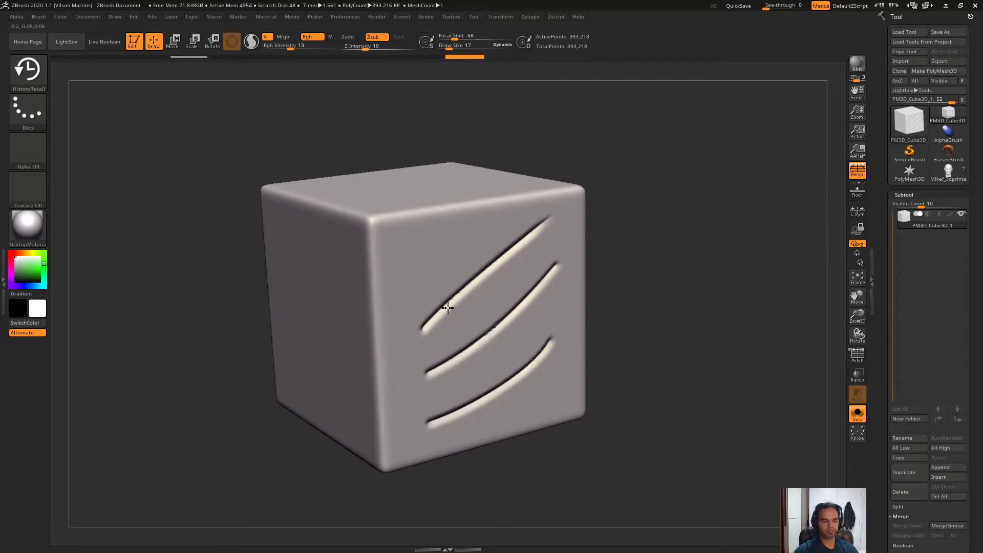
drag(491, 266, 544, 203)
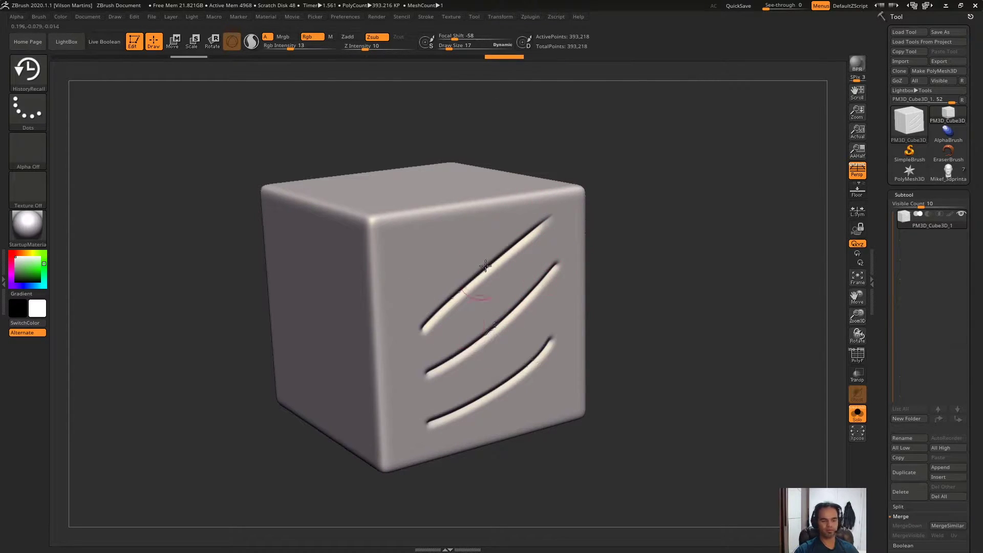
drag(656, 167, 640, 172)
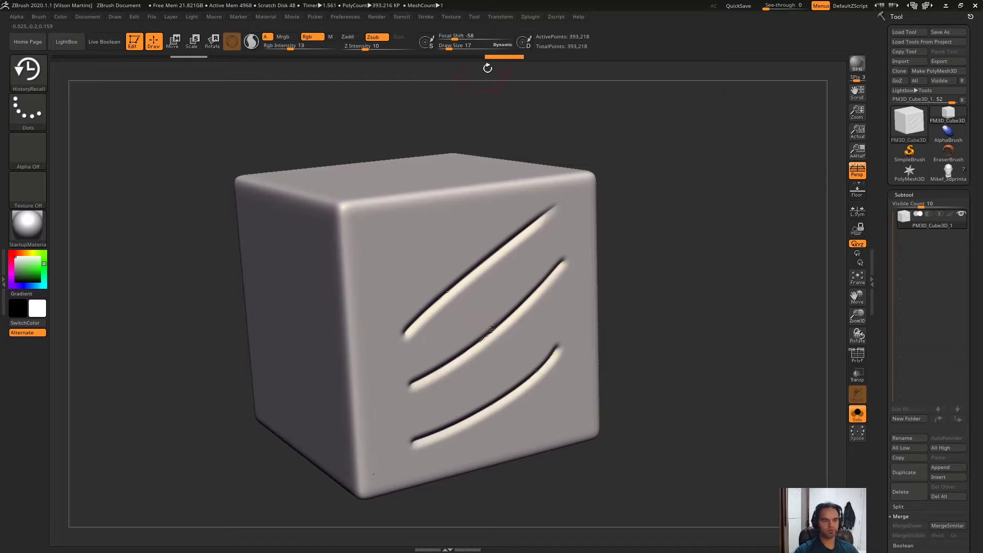
drag(499, 56, 437, 58)
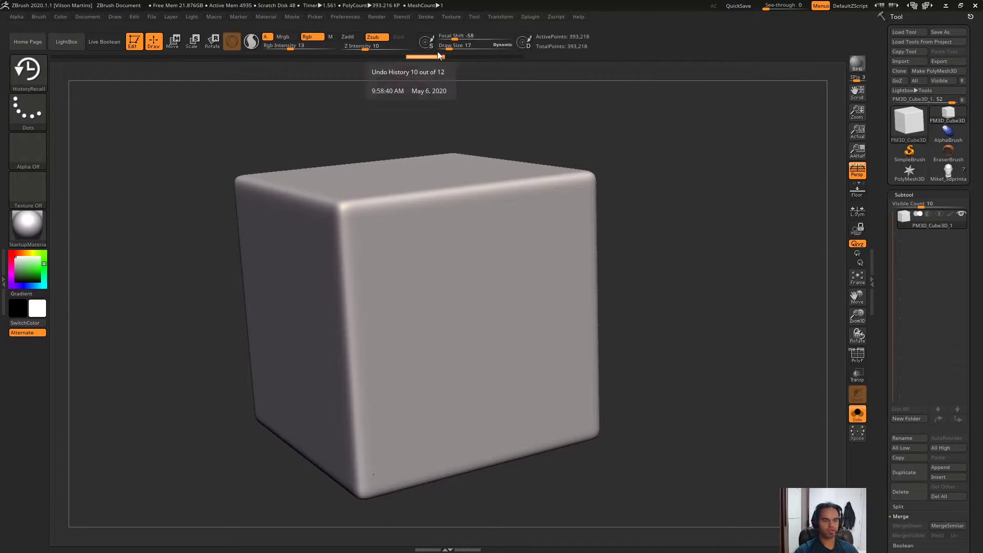
Smooth away the middle groove, comparing history states with and without it.
click(463, 57)
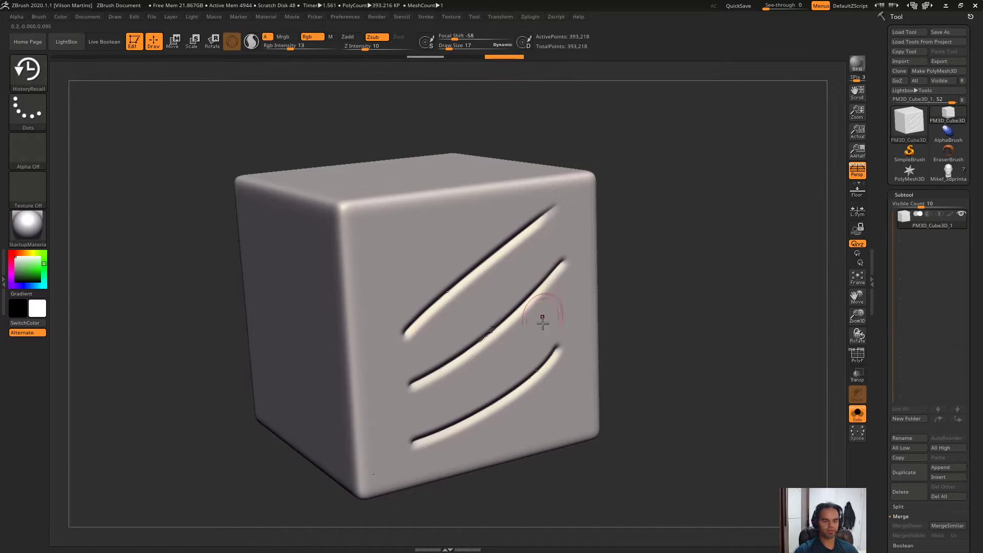
shift+drag(567, 257, 458, 358)
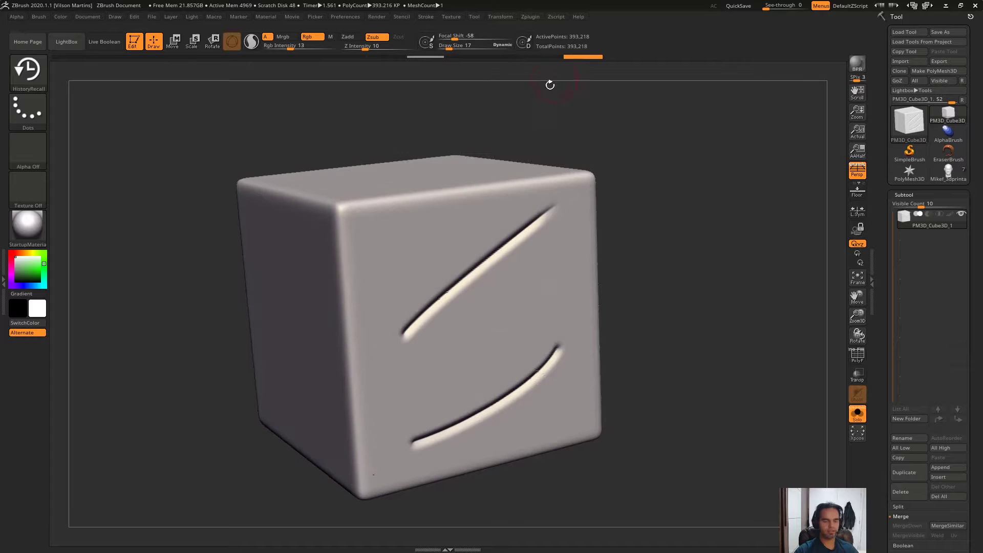
mouse_move(503, 67)
mouse_down()
mouse_move(472, 59)
mouse_move(550, 74)
mouse_move(443, 69)
mouse_move(482, 71)
mouse_up()
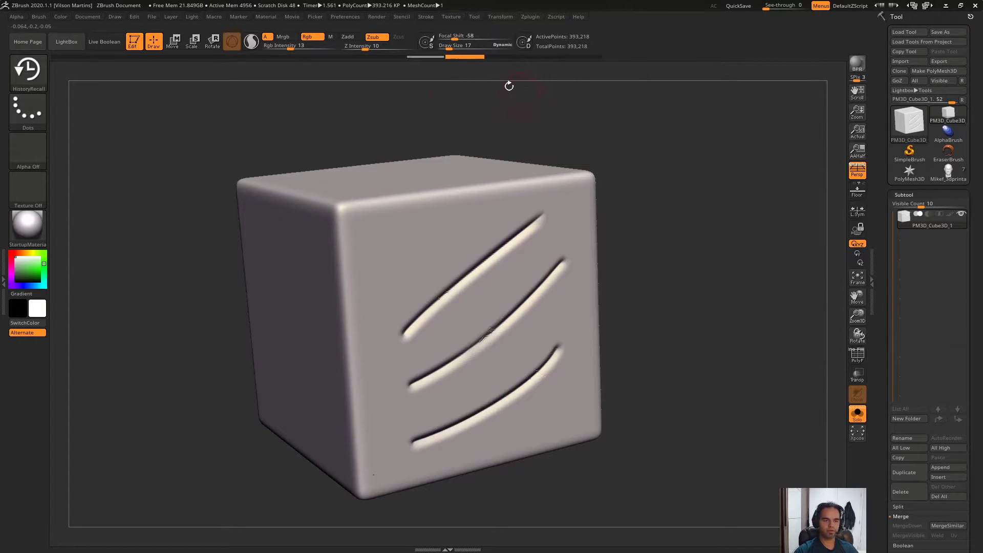
drag(464, 57, 583, 57)
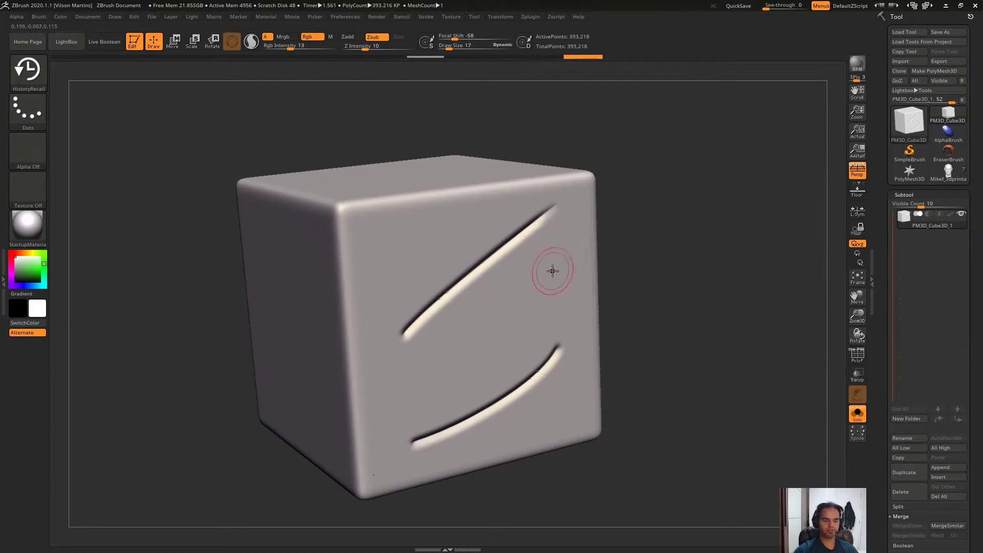
key(ctrl+z)
shift+drag(553, 271, 407, 388)
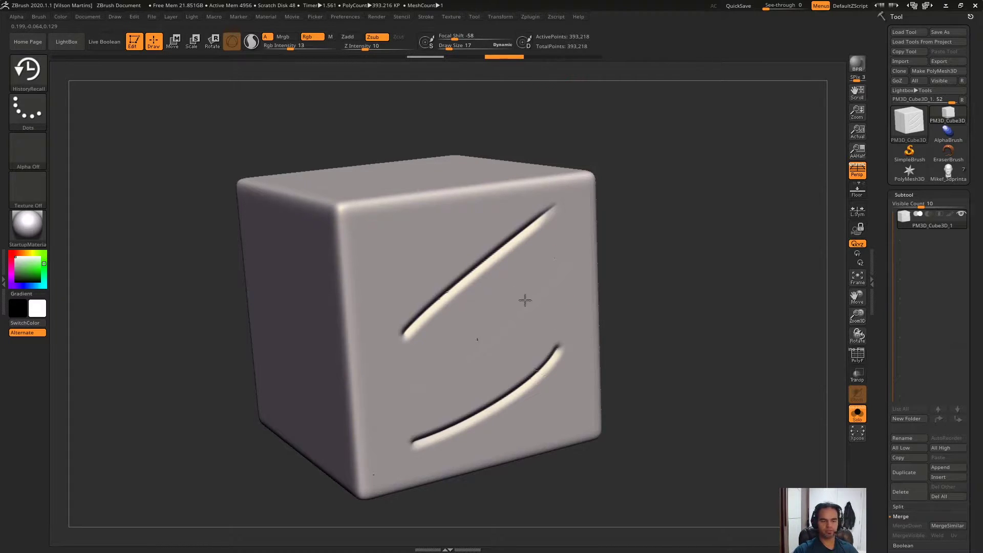
Orbit the cube and step history back to step 10 with three grooves.
drag(663, 231, 611, 262)
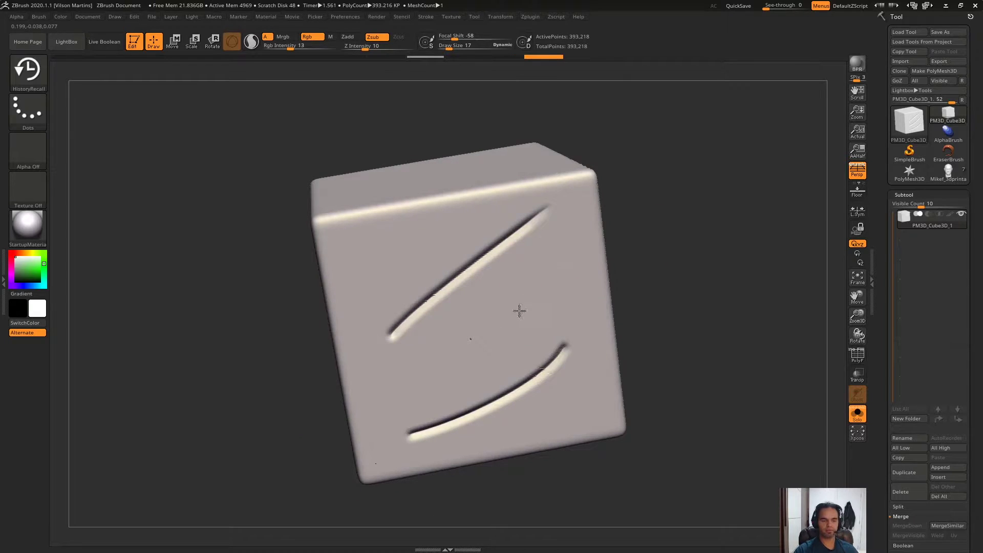
mouse_move(519, 311)
right_down()
mouse_move(566, 215)
mouse_move(514, 133)
right_up()
drag(635, 150, 602, 128)
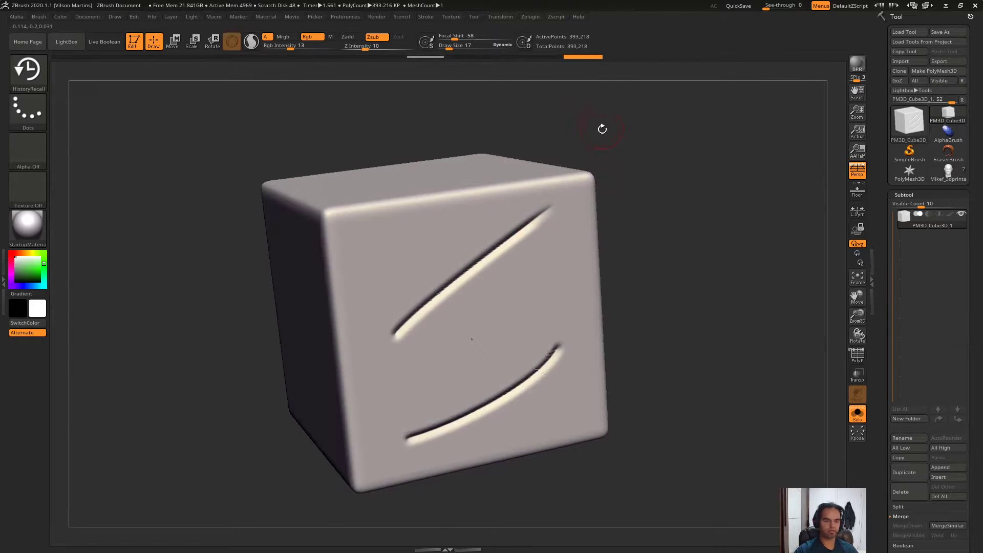
mouse_move(564, 57)
mouse_down()
mouse_move(425, 56)
mouse_move(507, 58)
mouse_up()
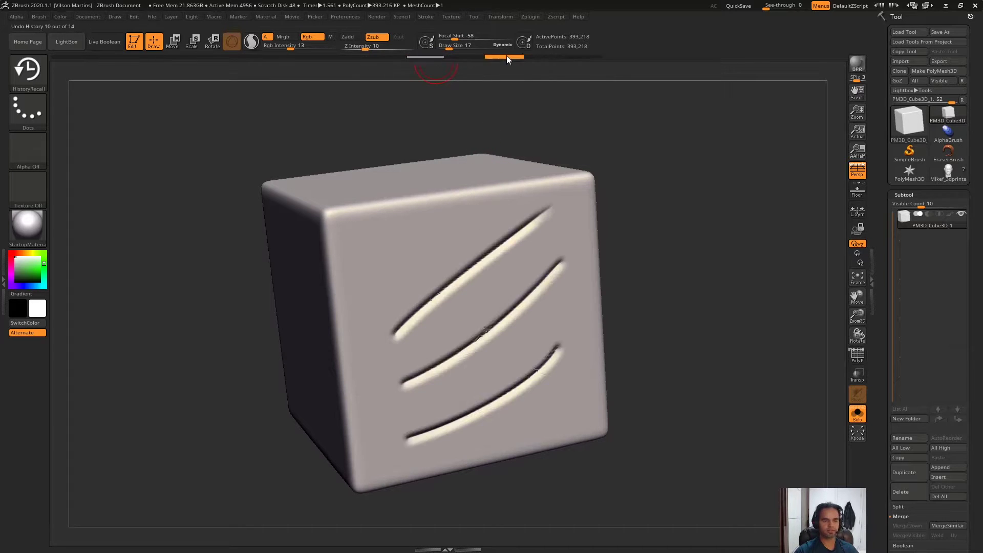
Break the grooves into dashed segments with HistoryRecall at Draw Size 10.
drag(454, 282, 530, 219)
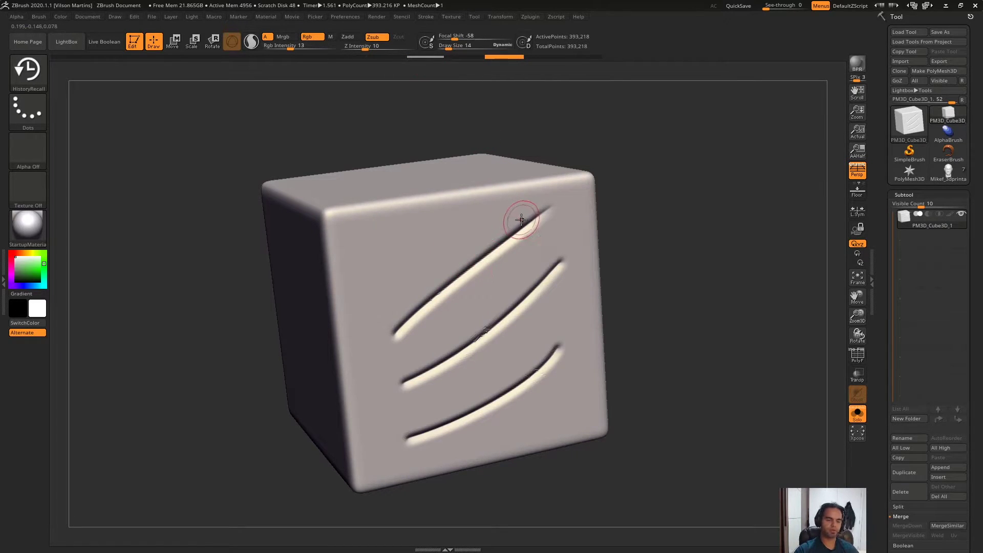
key(s)
mouse_move(511, 258)
mouse_down()
mouse_move(506, 245)
mouse_move(459, 276)
mouse_move(428, 319)
mouse_up()
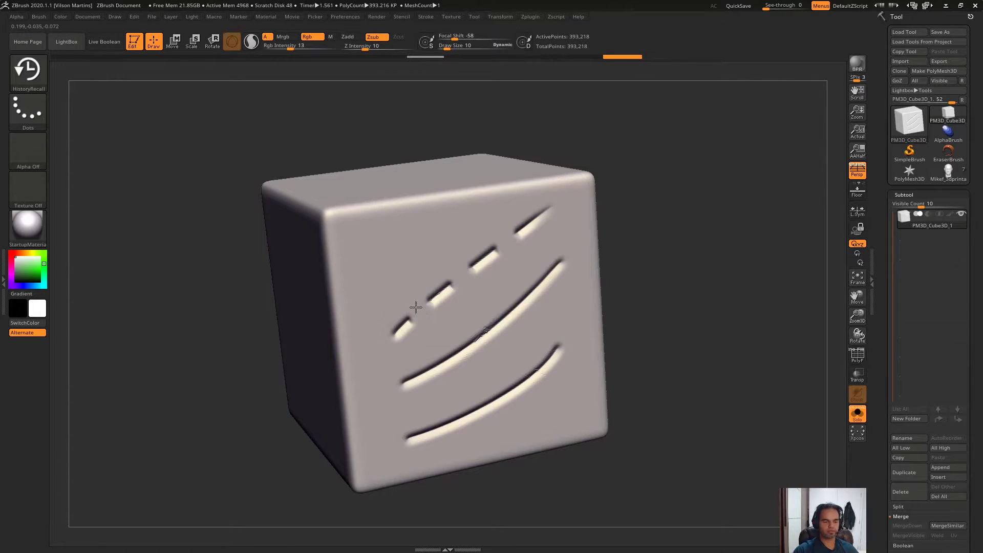
drag(461, 361, 535, 289)
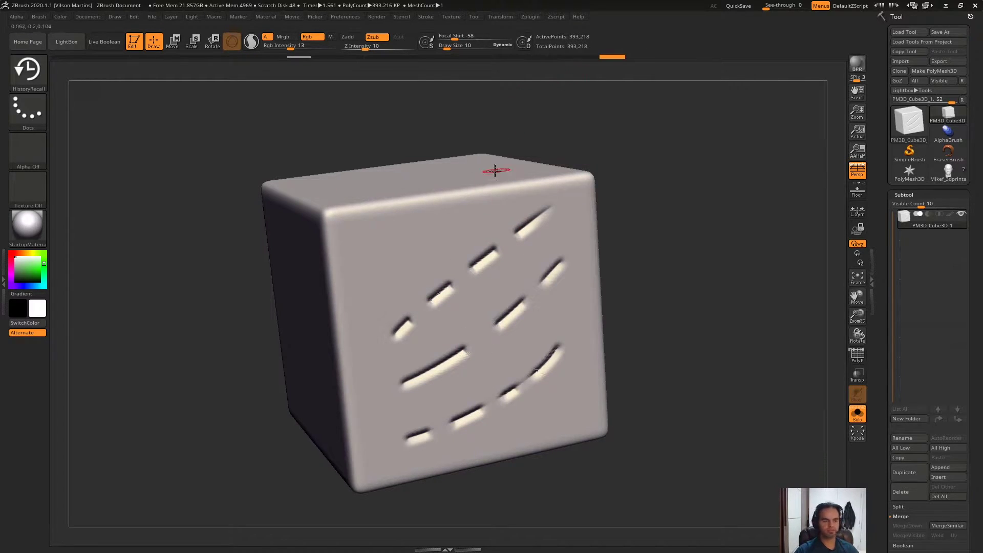
Orbit the cube, then set Focal Shift to -100 and raise Z Intensity to 97.
mouse_move(533, 193)
mouse_down()
mouse_move(686, 145)
mouse_move(697, 129)
mouse_move(226, 94)
mouse_up()
drag(321, 110, 287, 103)
click(30, 76)
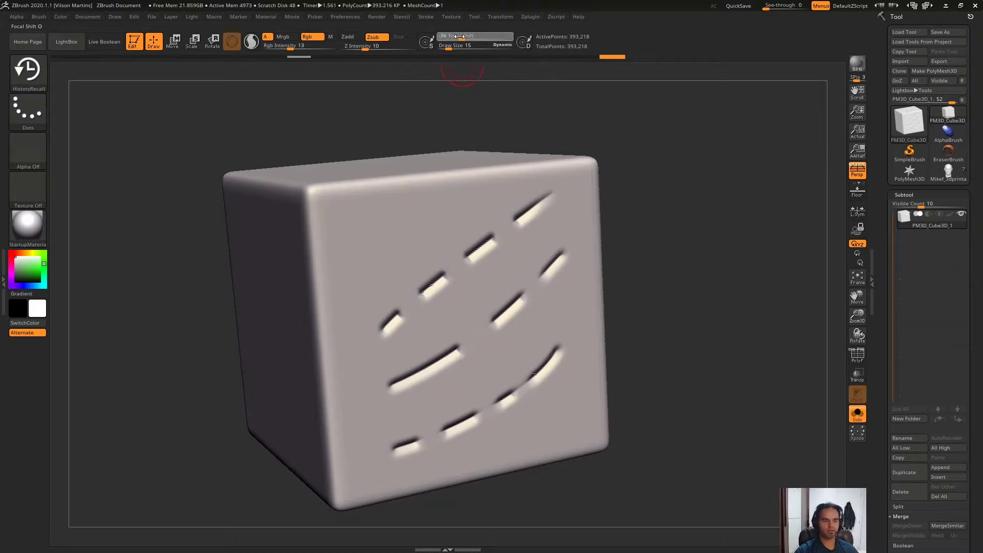
drag(458, 36, 438, 36)
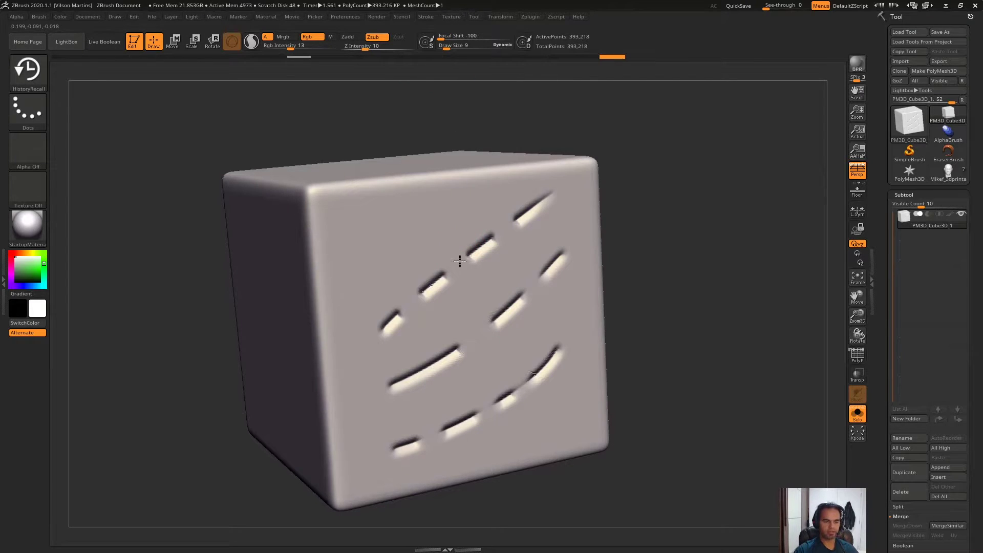
drag(365, 46, 412, 45)
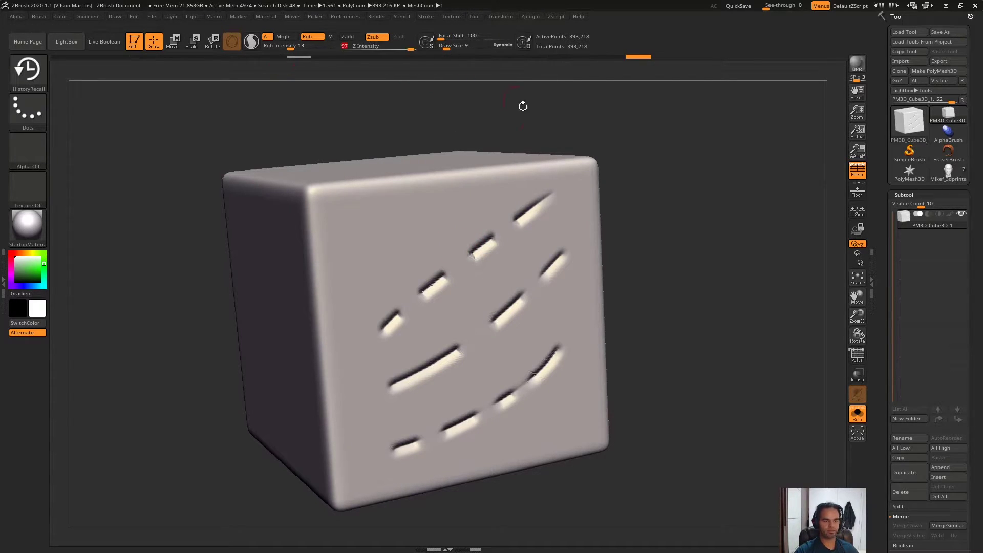
Enlarge the brush and scrub the Undo History back to step 11 of 26.
key(bracketright)
mouse_move(604, 174)
mouse_down()
mouse_move(602, 149)
mouse_move(644, 107)
mouse_up()
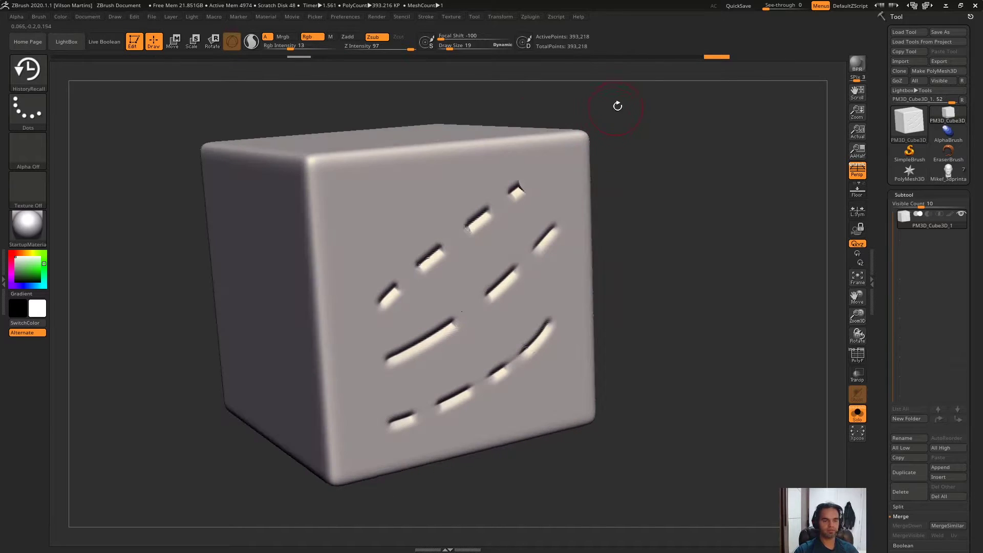
mouse_move(711, 60)
mouse_down()
mouse_move(264, 56)
mouse_move(717, 56)
mouse_up()
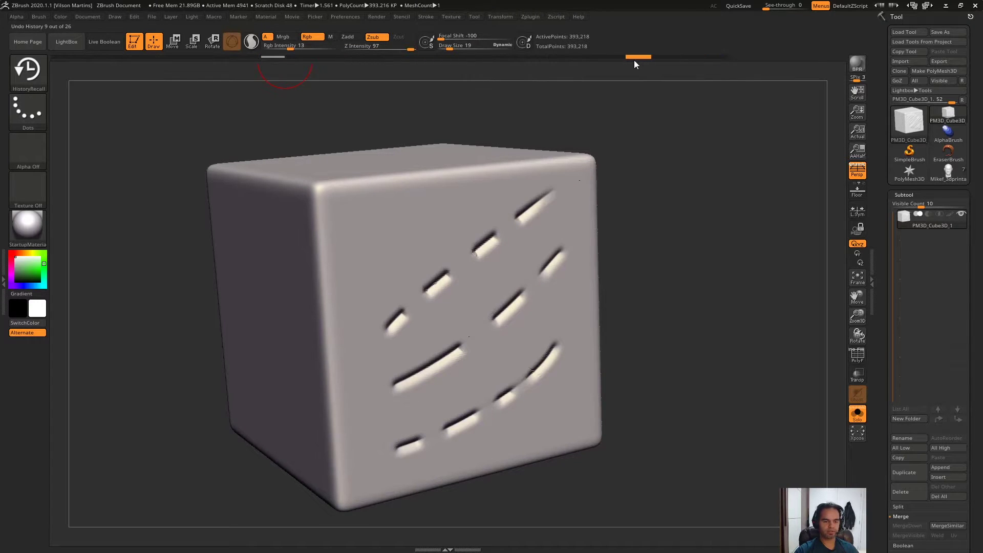
mouse_move(594, 65)
mouse_down()
mouse_move(274, 66)
mouse_move(291, 69)
mouse_up()
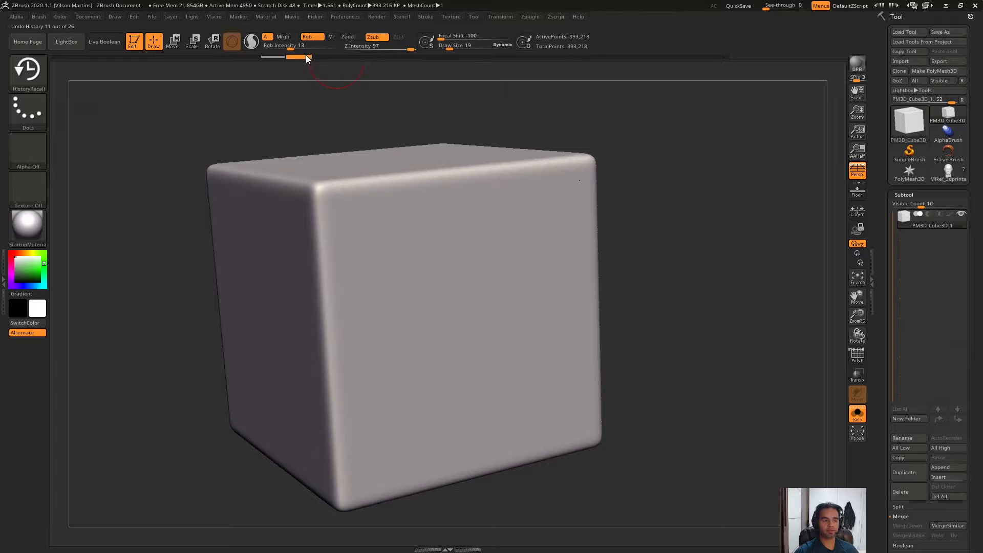
Scrub history back and forth, settling on the smooth cube at step 11 of 26.
drag(307, 56, 629, 50)
drag(707, 57, 298, 57)
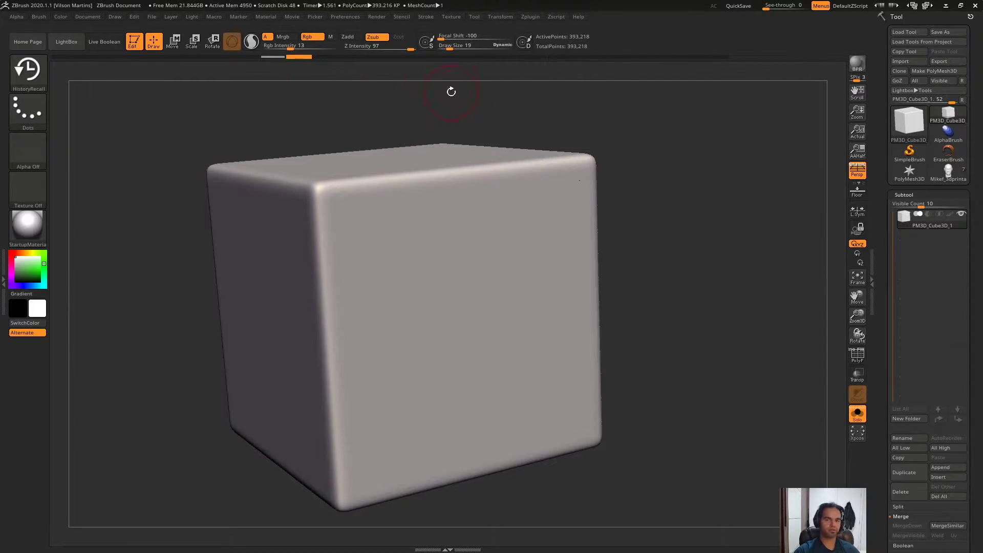
mouse_move(491, 141)
mouse_down()
mouse_move(536, 94)
mouse_move(515, 109)
mouse_move(556, 138)
mouse_up()
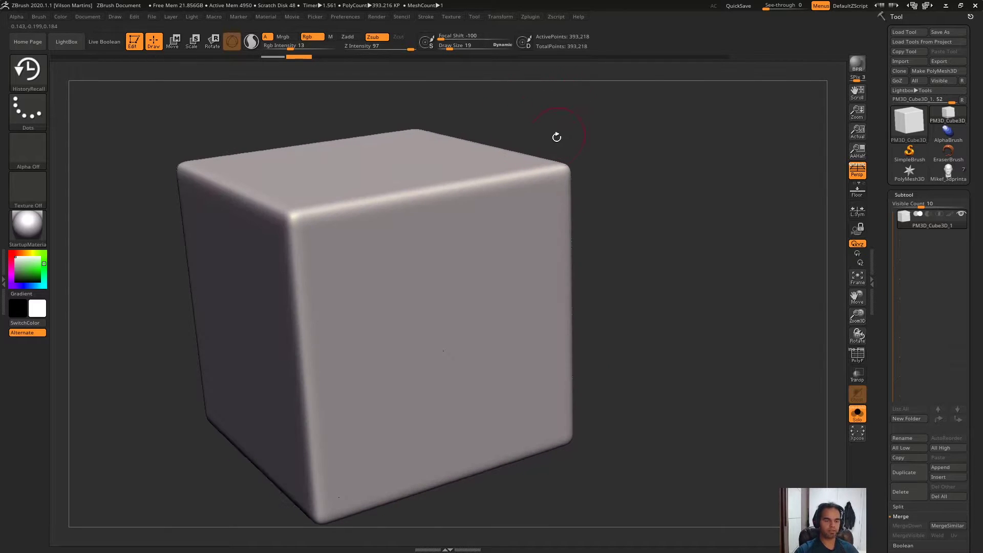
mouse_move(300, 57)
mouse_down()
mouse_move(275, 59)
mouse_move(299, 57)
mouse_up()
mouse_move(406, 177)
mouse_down()
mouse_move(611, 112)
mouse_move(467, 241)
mouse_move(412, 275)
mouse_move(467, 337)
mouse_move(530, 375)
mouse_move(361, 293)
mouse_up()
key(s)
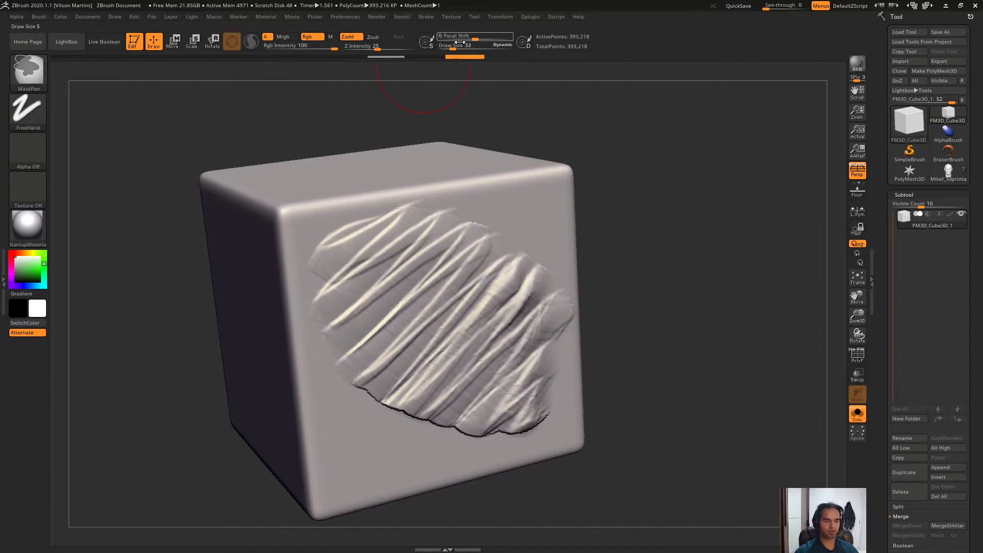
key(ctrl+z)
Set Focal Shift to 0, scribble diagonal strokes on the cube, then select the Mikef_3dprinta head.
drag(467, 37, 475, 38)
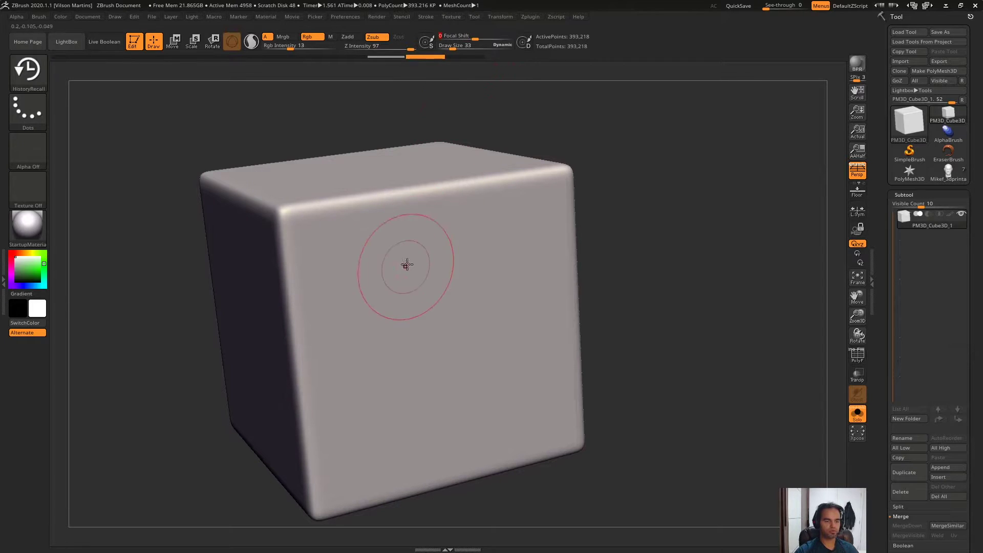
mouse_move(404, 265)
mouse_down()
mouse_move(389, 307)
mouse_move(512, 287)
mouse_move(514, 427)
mouse_up()
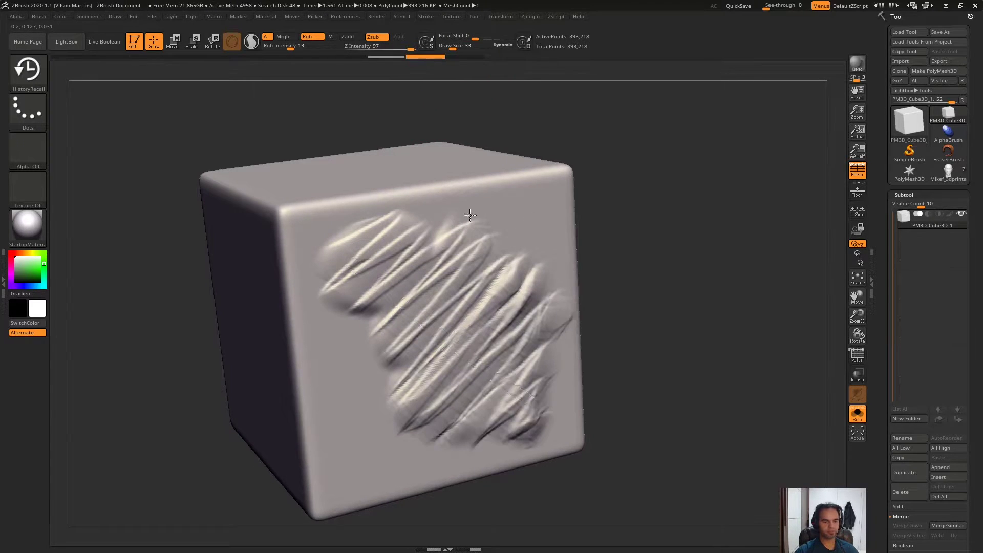
mouse_move(604, 205)
mouse_down()
mouse_move(620, 195)
mouse_move(612, 136)
mouse_move(648, 159)
mouse_move(546, 161)
mouse_move(580, 143)
mouse_up()
drag(675, 136, 507, 115)
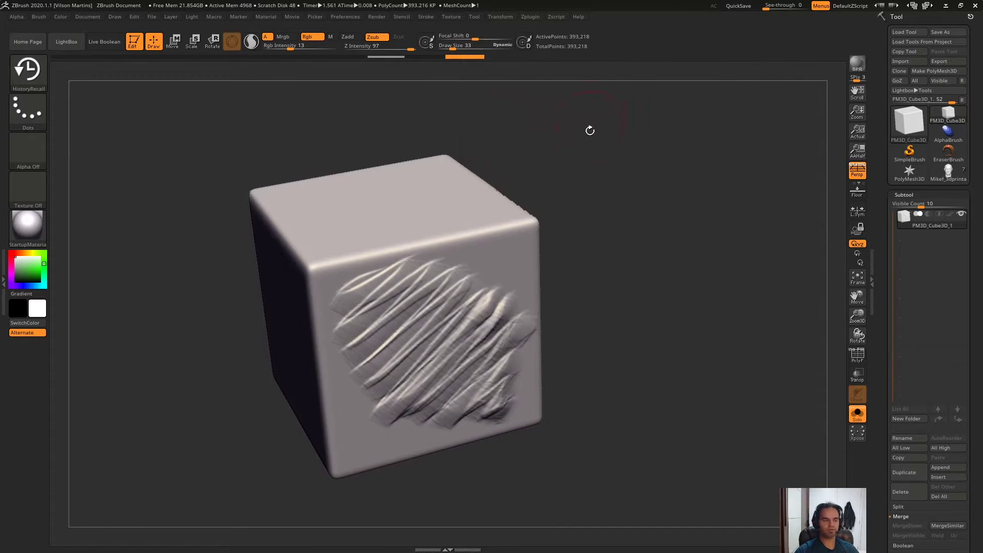
click(948, 172)
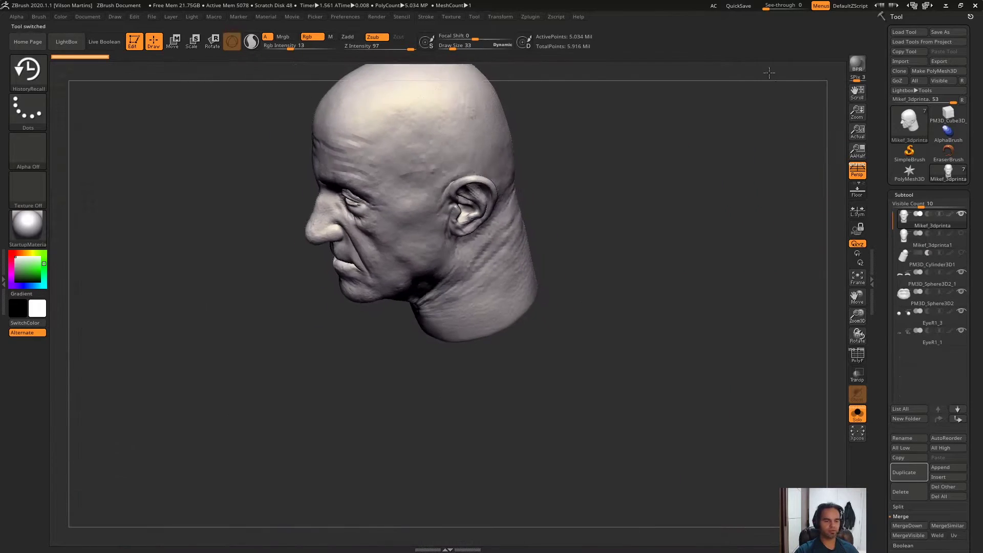
Turn to the head's profile and select DamStandard (B, D, S) at Z Intensity 31.
mouse_move(512, 319)
mouse_down()
mouse_move(647, 128)
mouse_move(321, 340)
mouse_move(118, 116)
mouse_up()
key(b)
key(d)
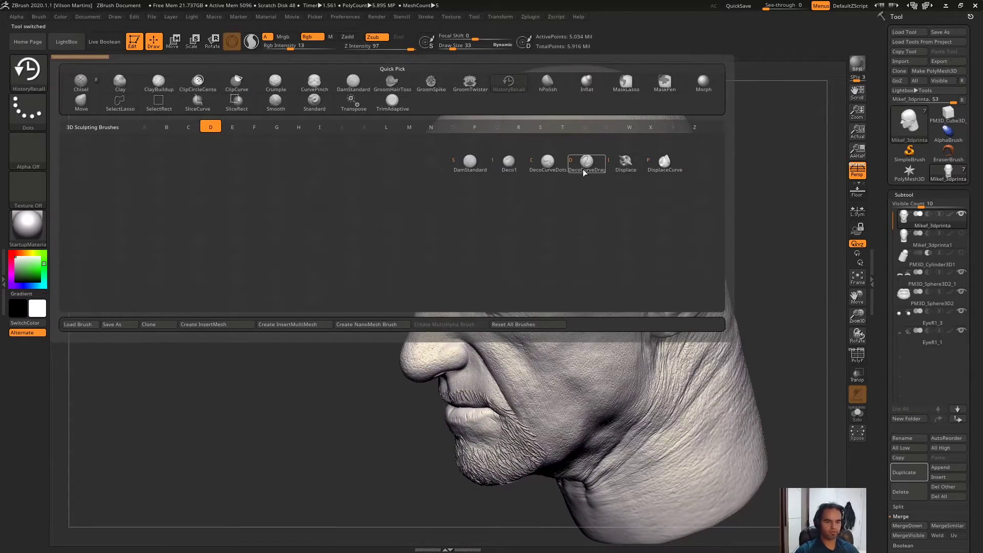
key(s)
drag(490, 194, 359, 210)
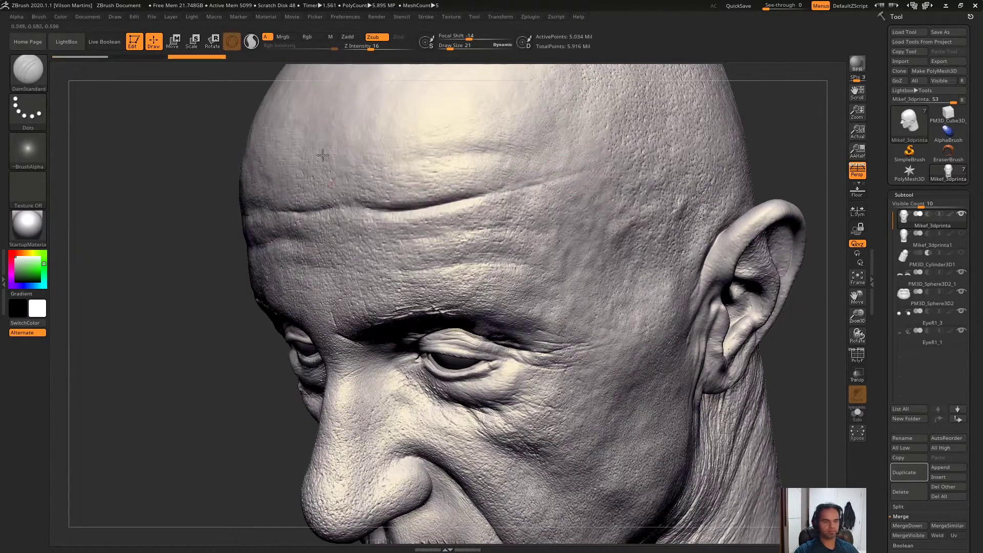
Carve creases across the forehead, then roll Undo History back to step 1 of 11.
drag(370, 49, 382, 49)
drag(623, 239, 467, 230)
right_drag(467, 231, 517, 246)
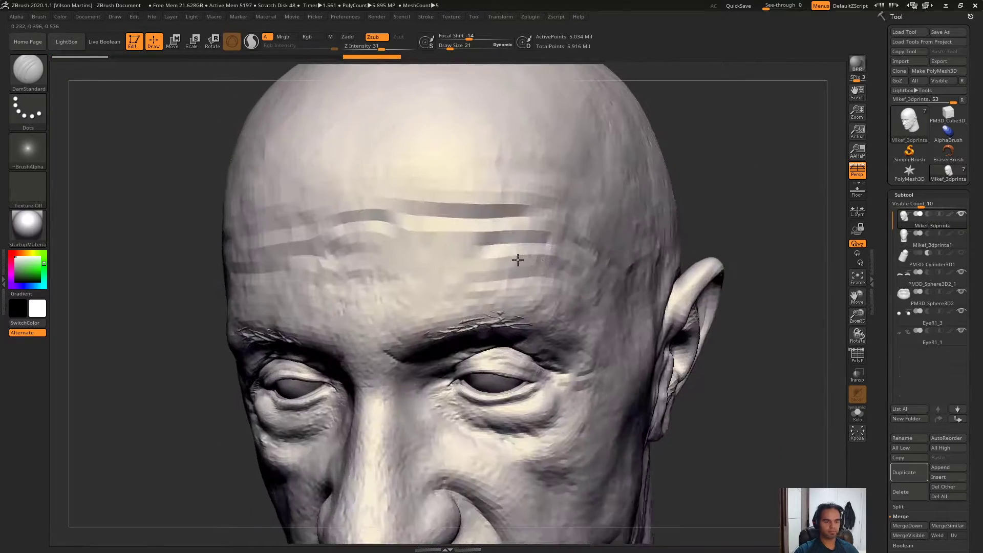
drag(461, 256, 291, 267)
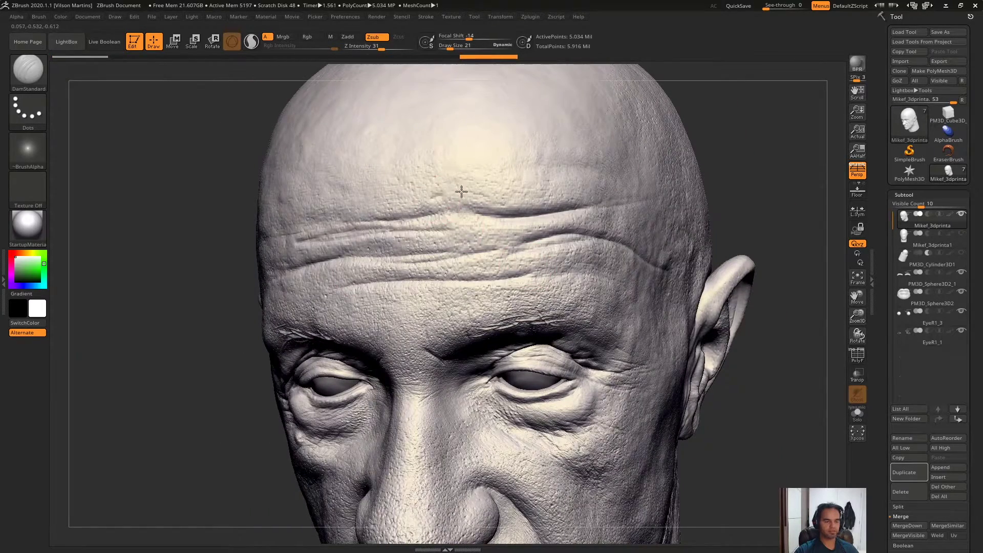
mouse_move(460, 193)
right_down()
mouse_move(468, 164)
mouse_move(467, 191)
mouse_move(459, 182)
mouse_move(501, 181)
right_up()
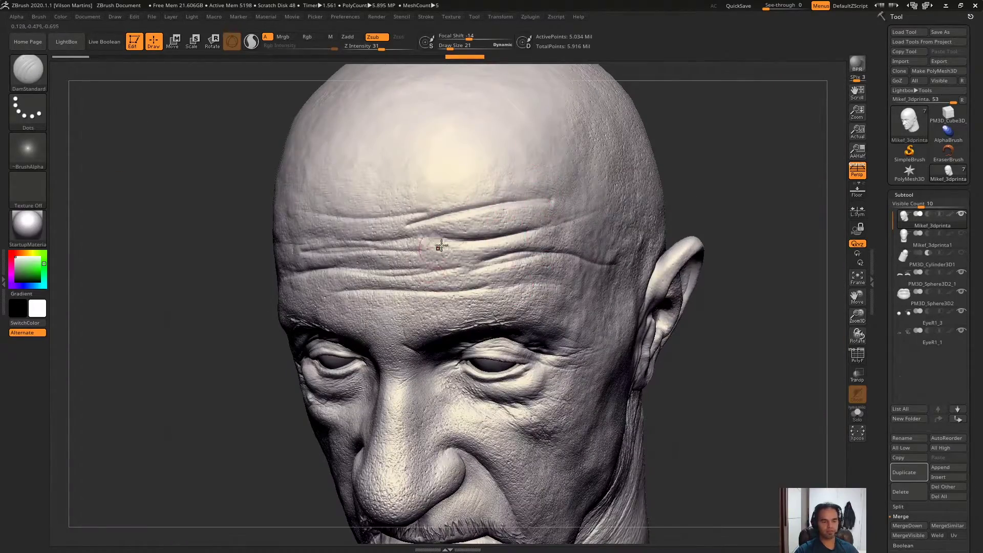
right_drag(441, 247, 447, 226)
ctrl+right_drag(490, 201, 454, 70)
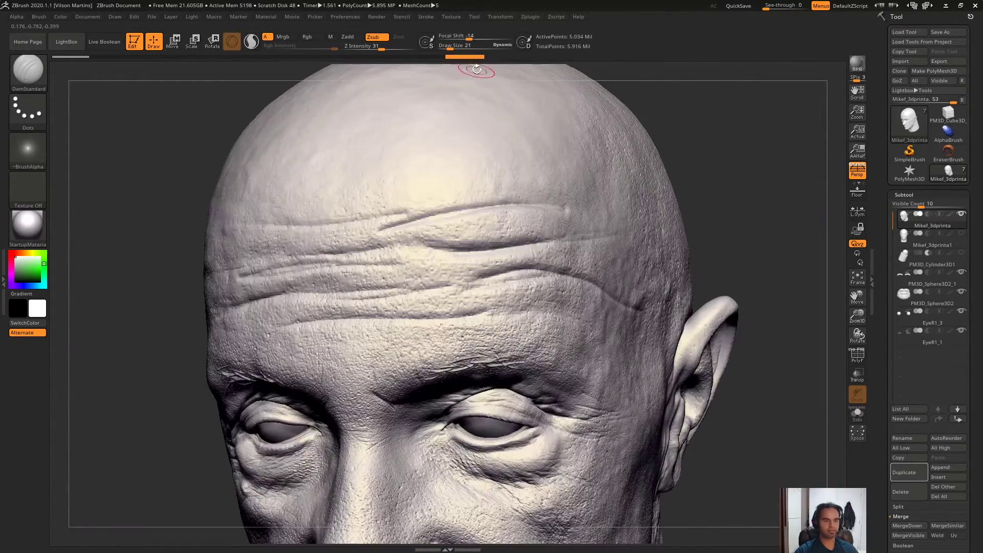
drag(225, 64, 68, 56)
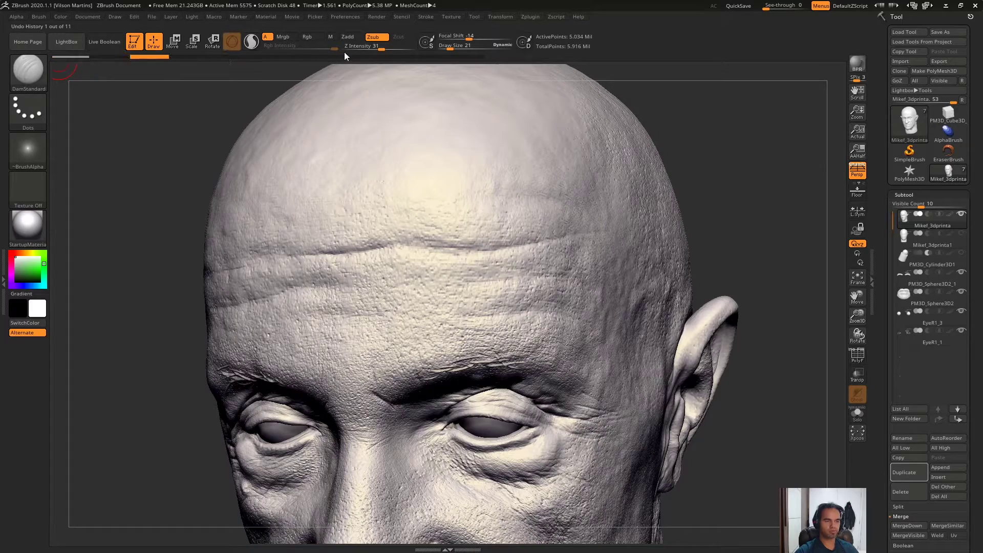
Restore the wrinkles from history and select the HistoryRecall brush (B, H, R).
click(464, 57)
key(b)
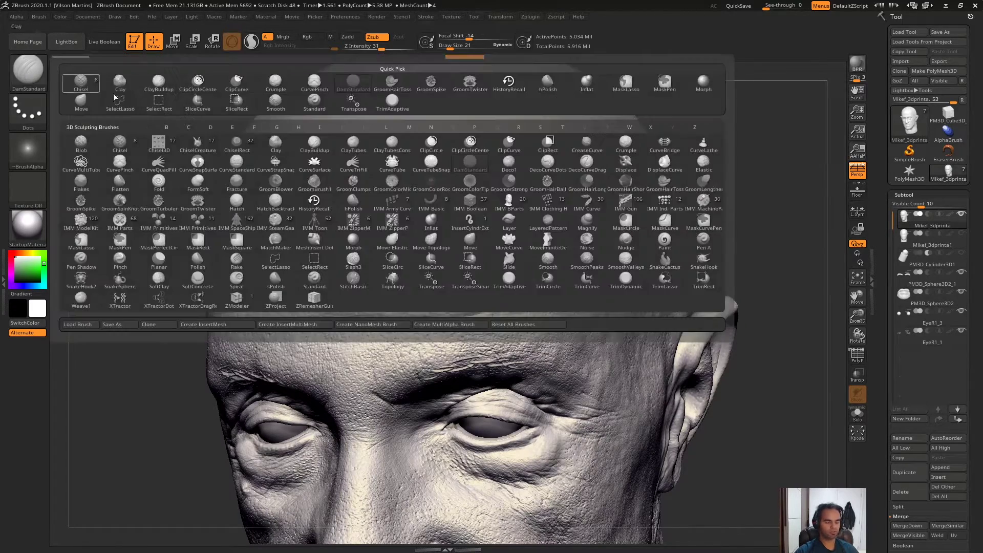
key(h)
key(r)
drag(526, 185, 522, 185)
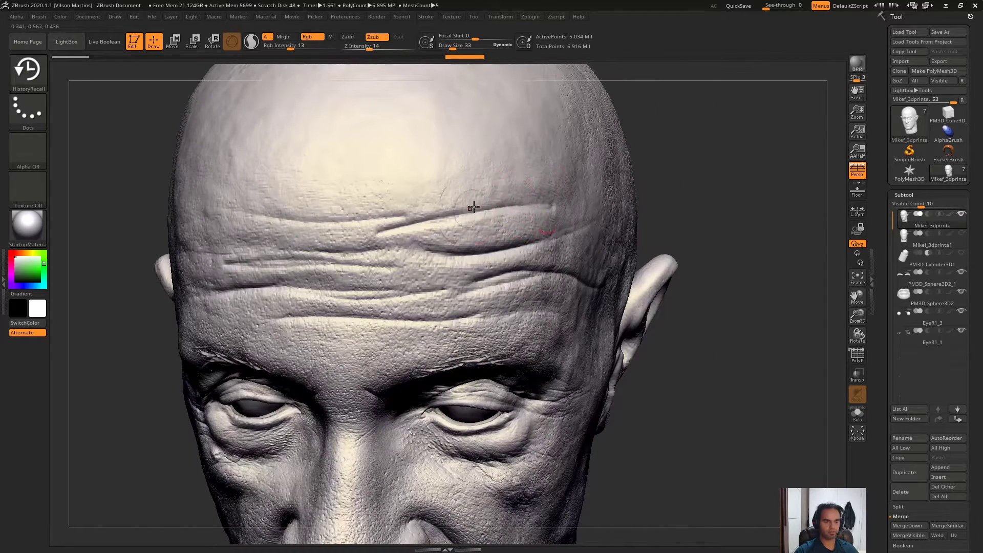
Paint the original forehead back with HistoryRecall, softening the new creases.
drag(473, 207, 348, 195)
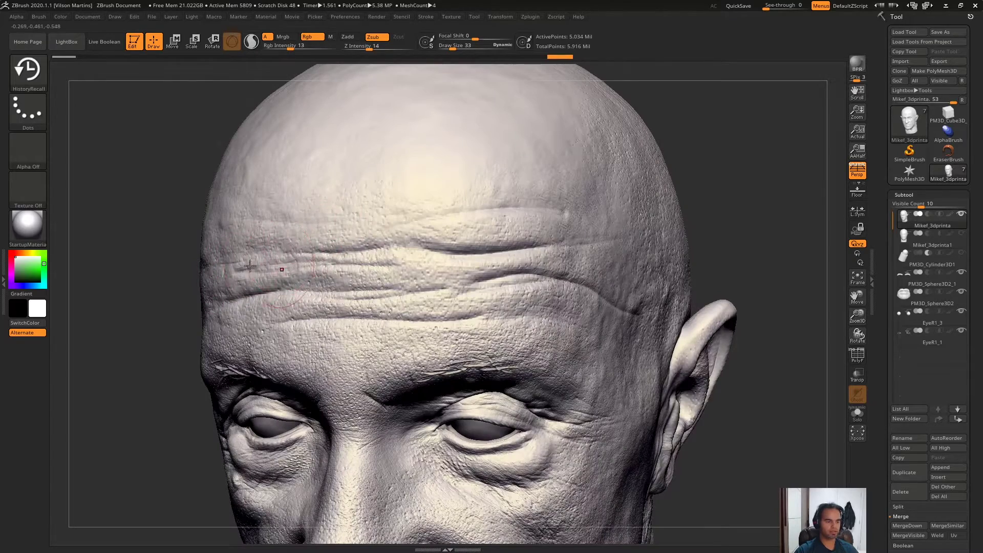
mouse_move(274, 266)
mouse_down()
mouse_move(329, 296)
mouse_move(479, 317)
mouse_up()
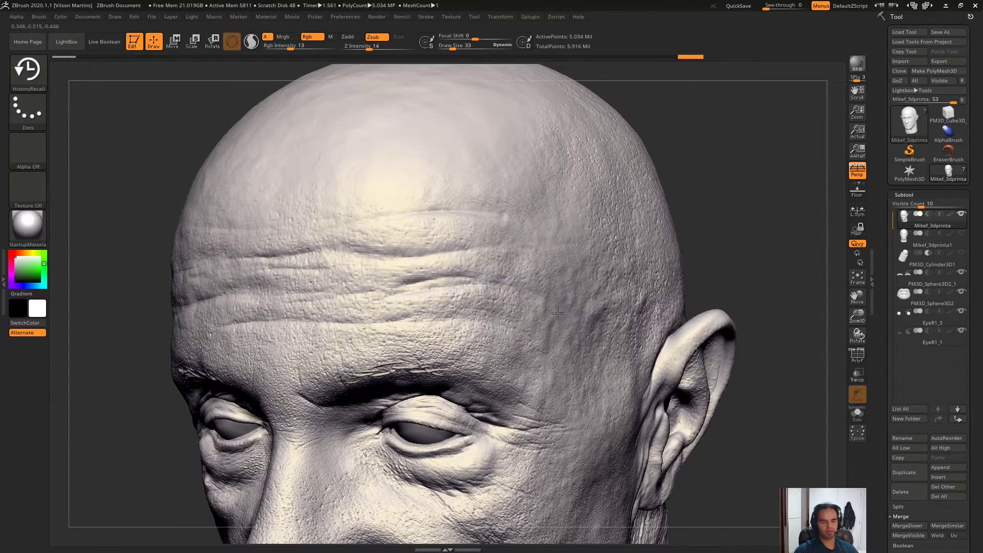
drag(429, 302, 410, 287)
right_drag(410, 287, 483, 223)
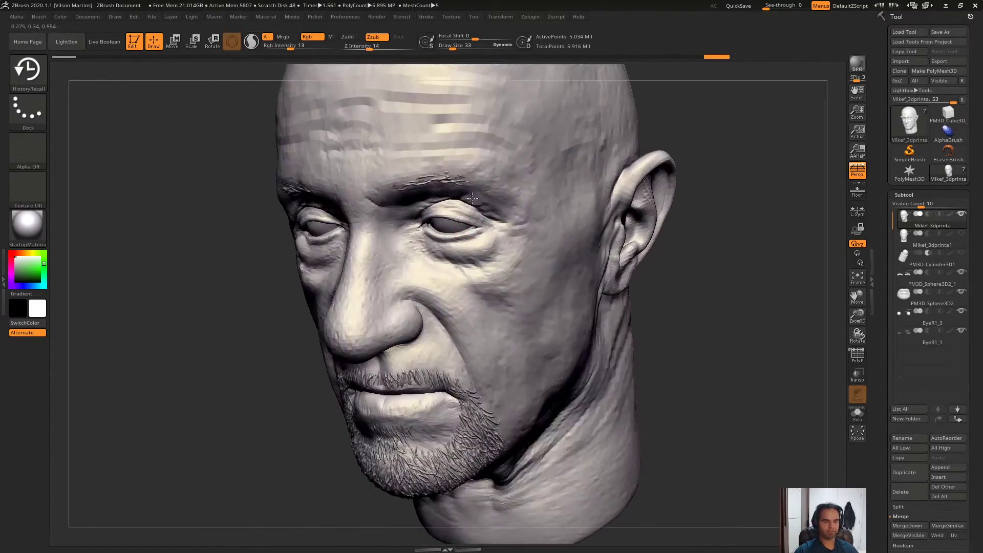
right_drag(474, 219, 419, 246)
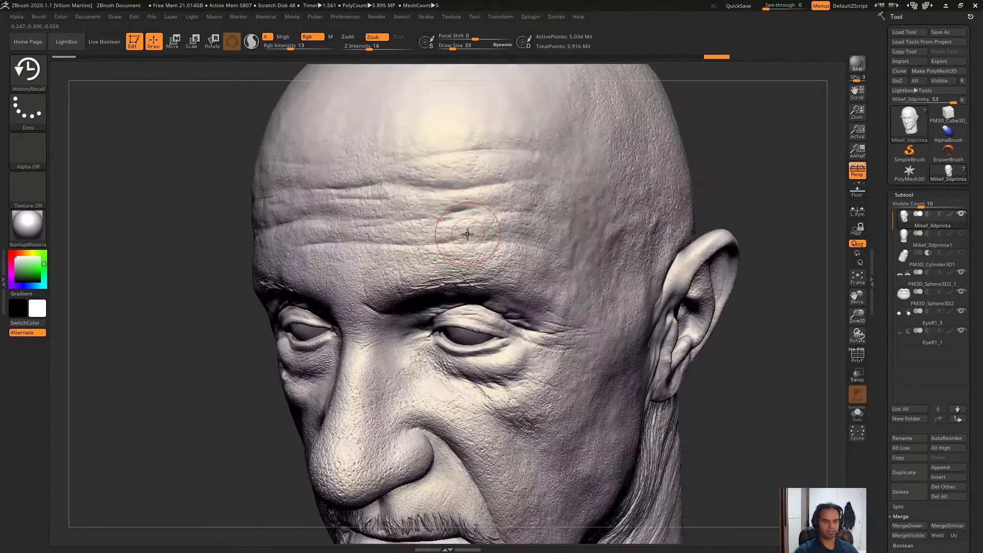
right_drag(329, 260, 394, 231)
drag(395, 230, 276, 244)
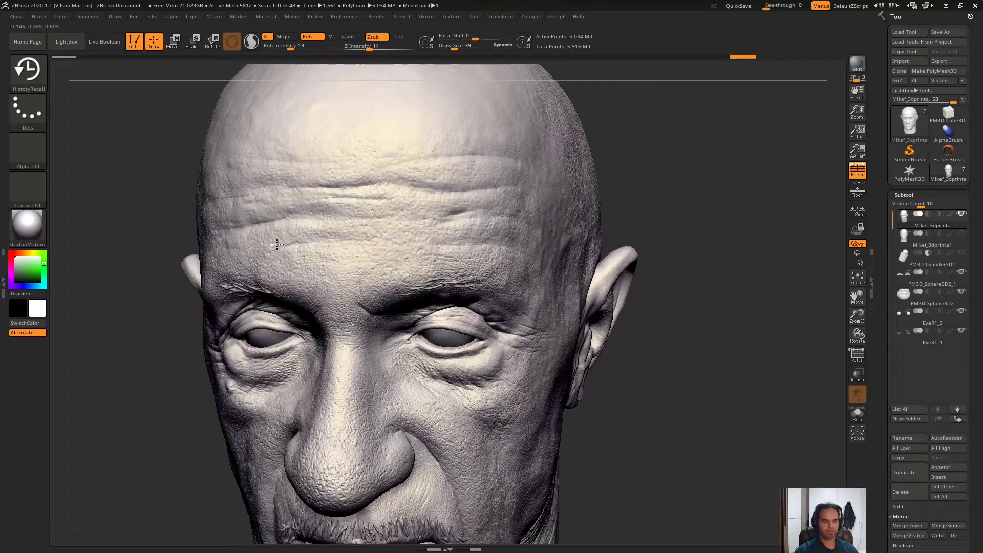
mouse_move(355, 204)
right_down()
mouse_move(394, 226)
mouse_move(492, 180)
right_up()
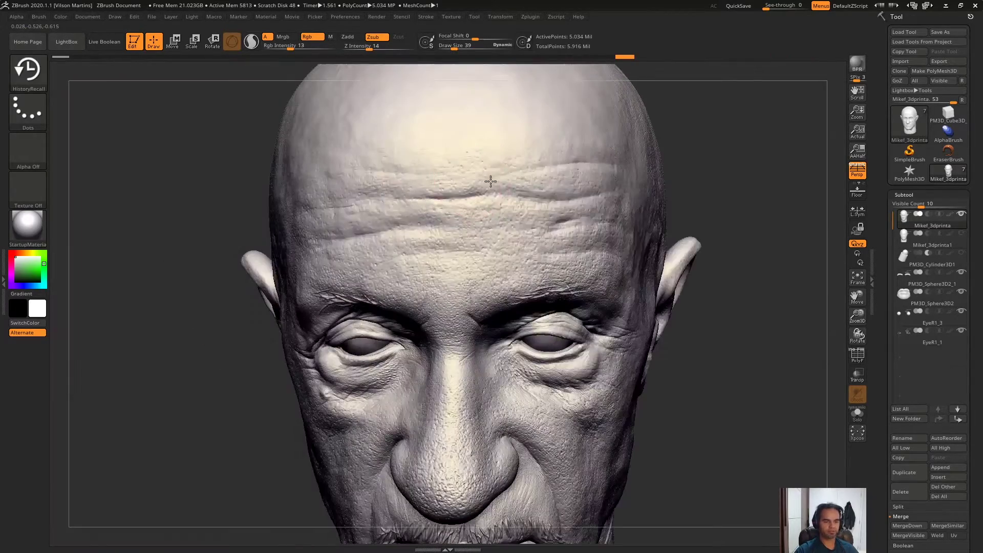
Redo and undo through history to return to the detailed, bearded head.
drag(625, 57, 644, 56)
key(ctrl+shift+z)
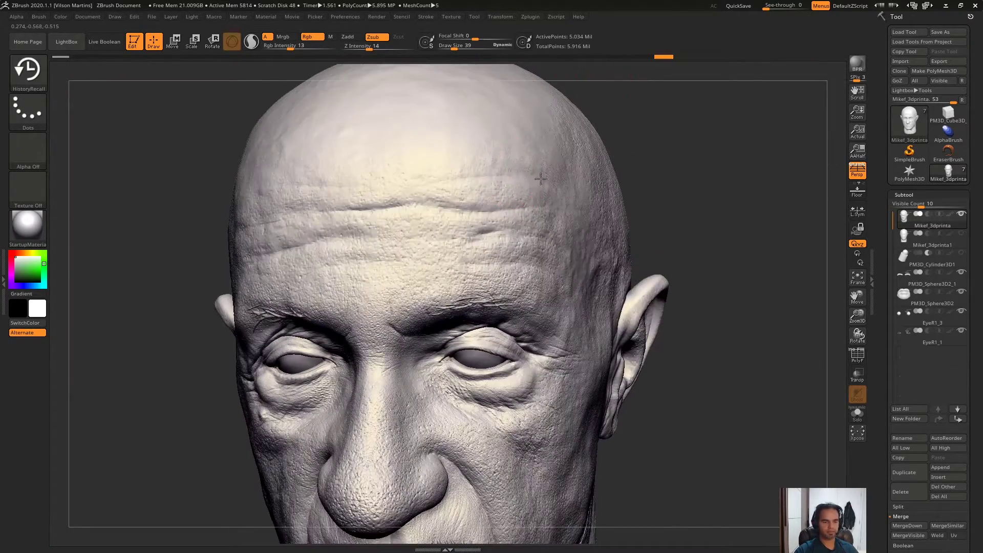
key(ctrl+shift+z)
key(ctrl+shift+z)
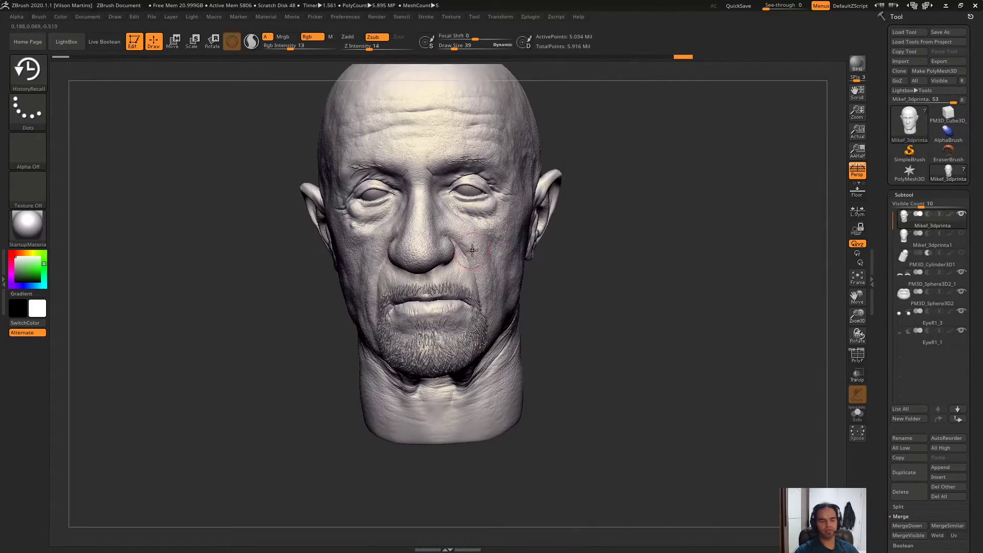
ctrl+right_drag(472, 250, 525, 301)
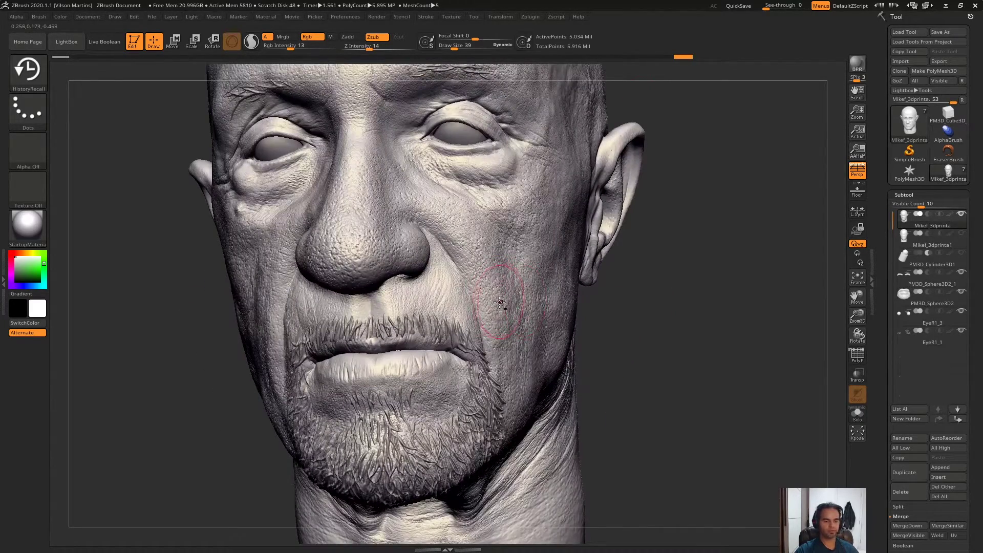
key(ctrl+shift+z)
key(ctrl+shift+z)
key(ctrl+z)
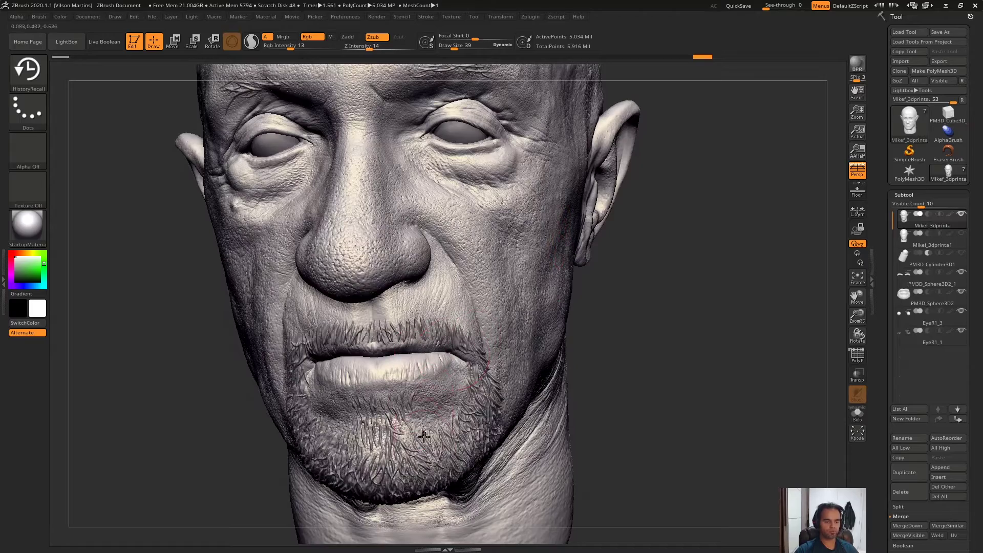
key(ctrl+z)
key(ctrl+z)
key(ctrl+z)
key(ctrl+z)
Step through undo history to the head with the denser mustache.
drag(635, 253, 488, 227)
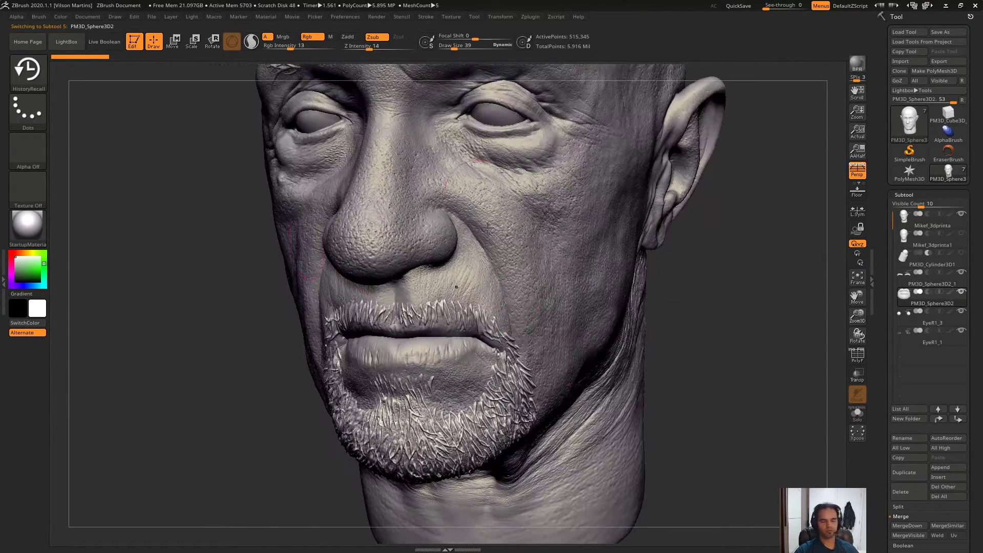
key(ctrl+shift+z)
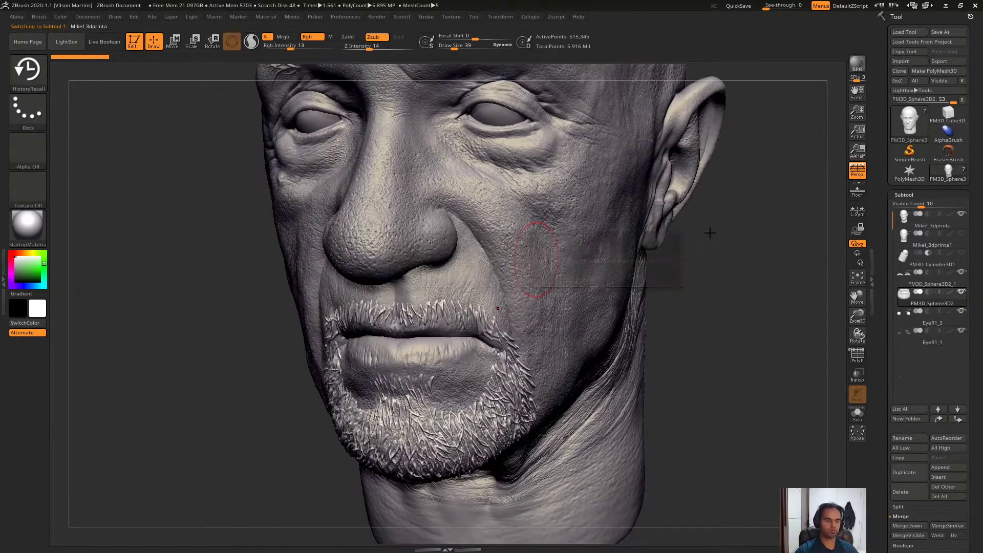
key(ctrl+z)
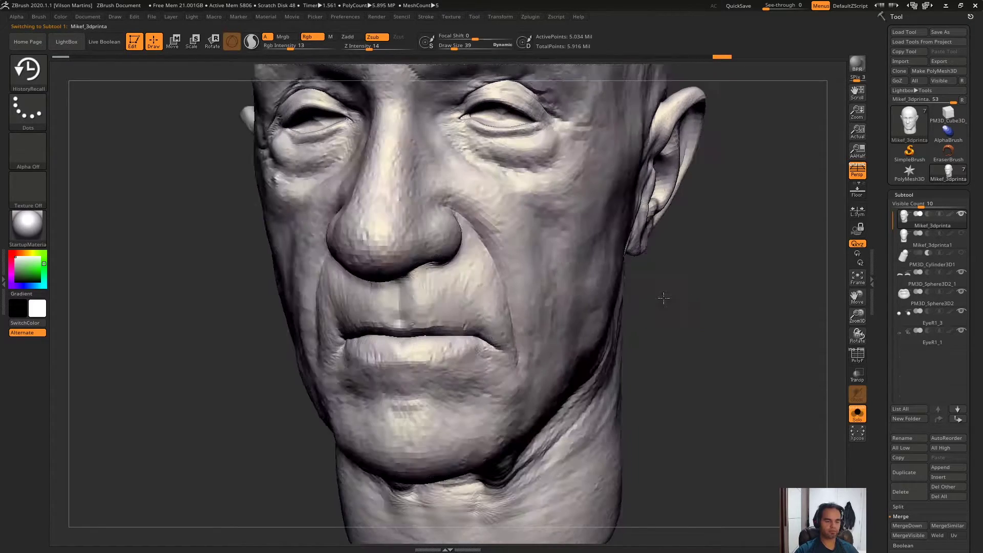
key(ctrl+z)
Solo the PM3D_Sphere3D2 beard subtool, turn Solo off, then hide it.
alt+click(478, 325)
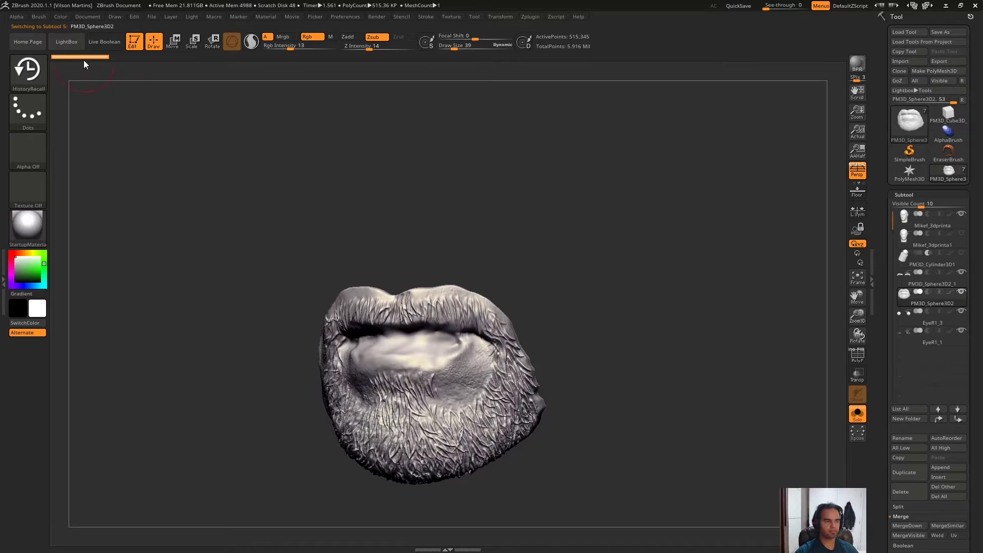
key(alt+s)
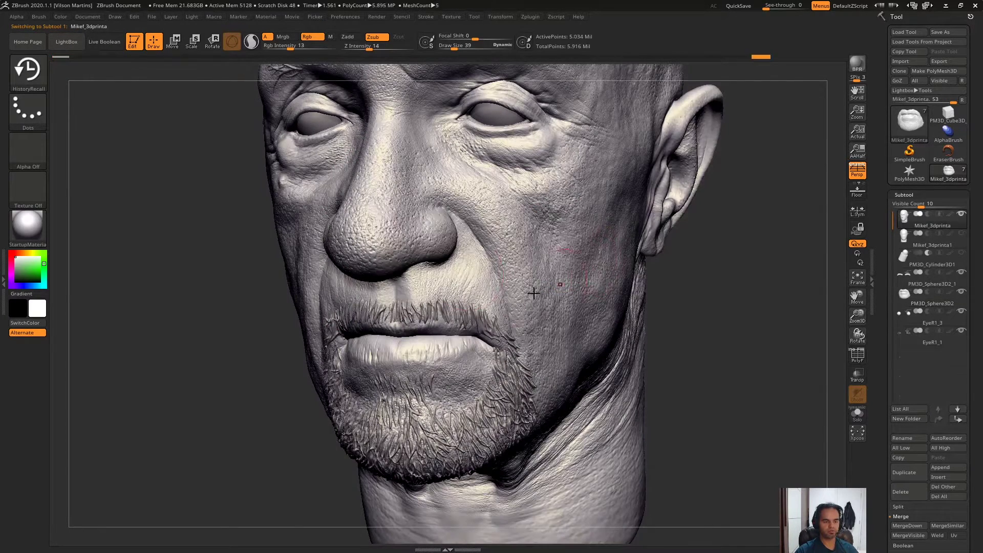
click(961, 293)
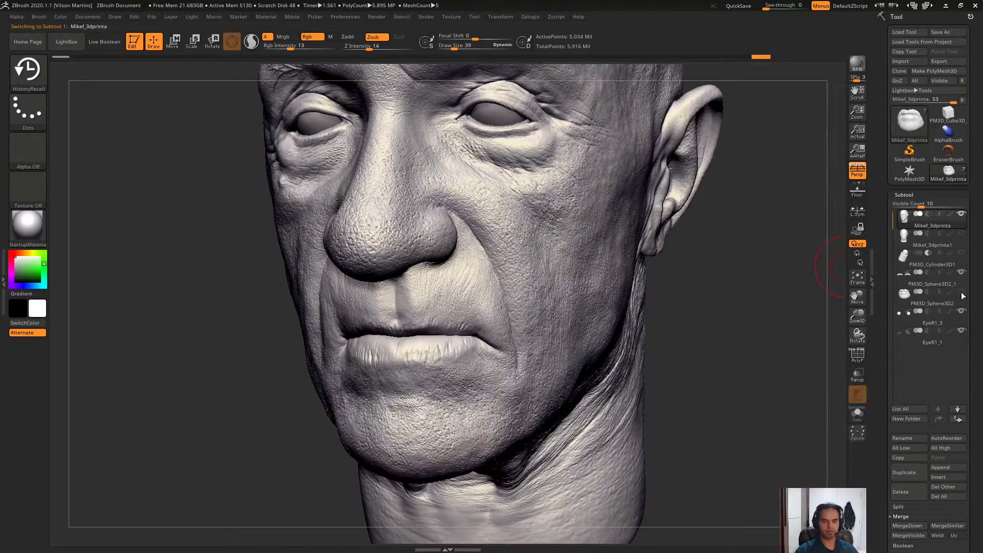
Reframe the head around the mouth and step back and forward through history.
scroll(504, 255, up, 3)
alt+right_drag(504, 255, 409, 244)
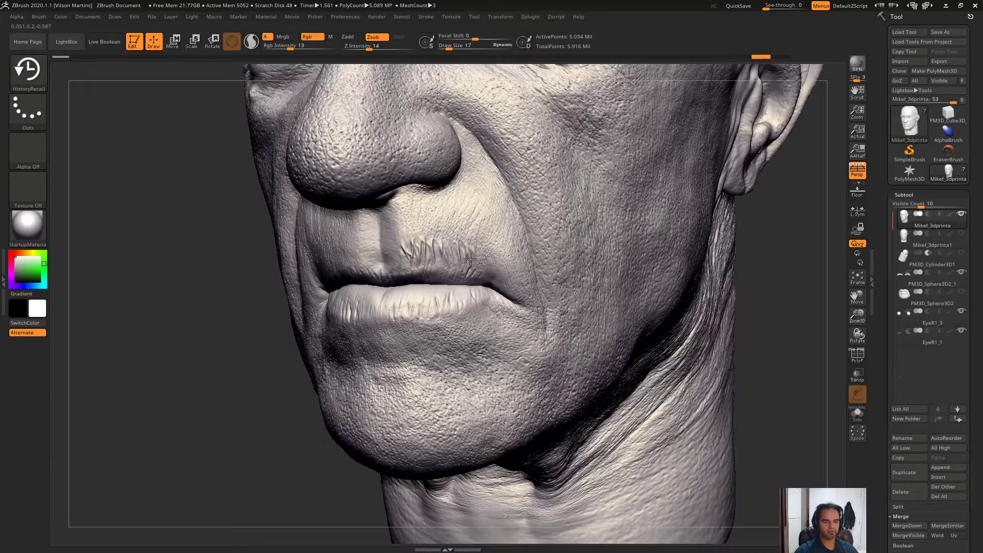
right_drag(513, 277, 518, 282)
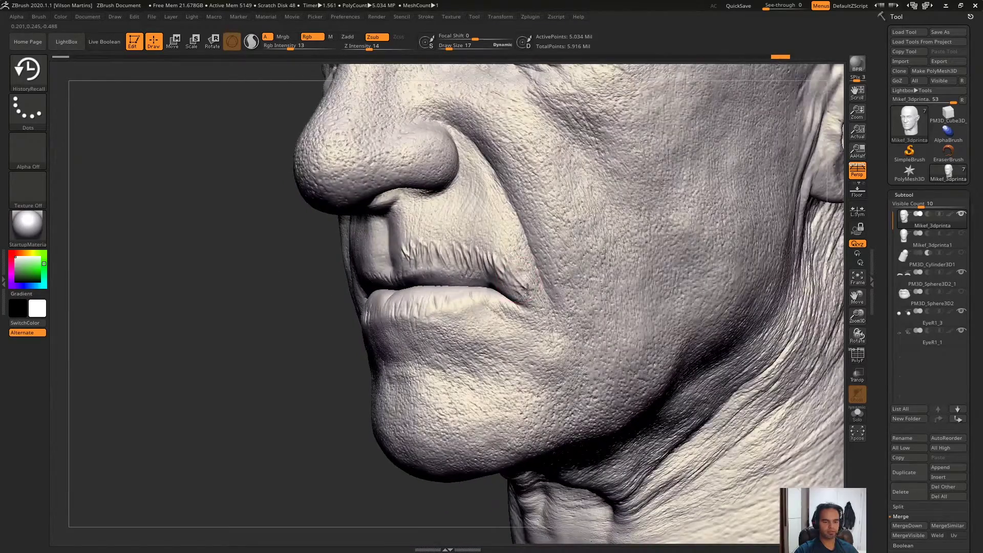
right_drag(544, 346, 504, 275)
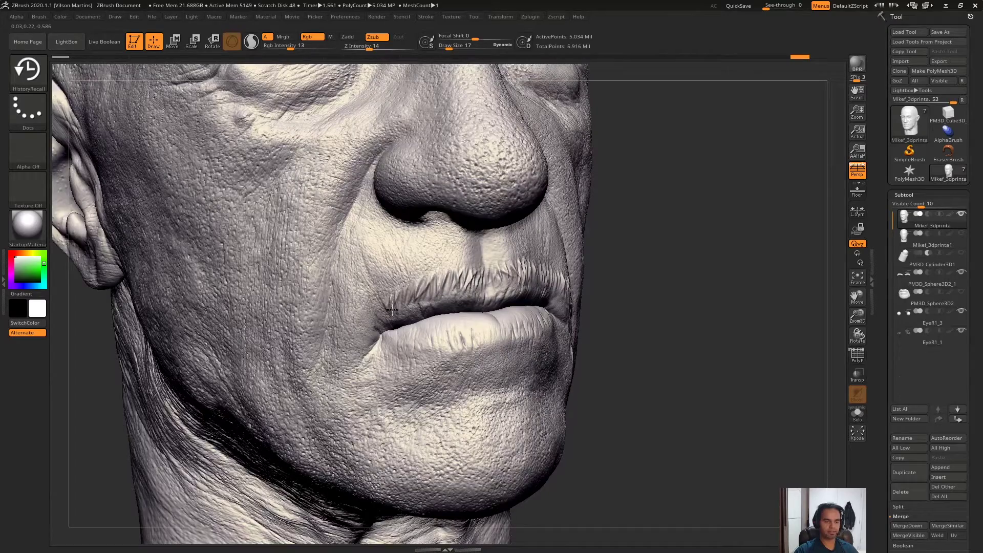
key(ctrl+z)
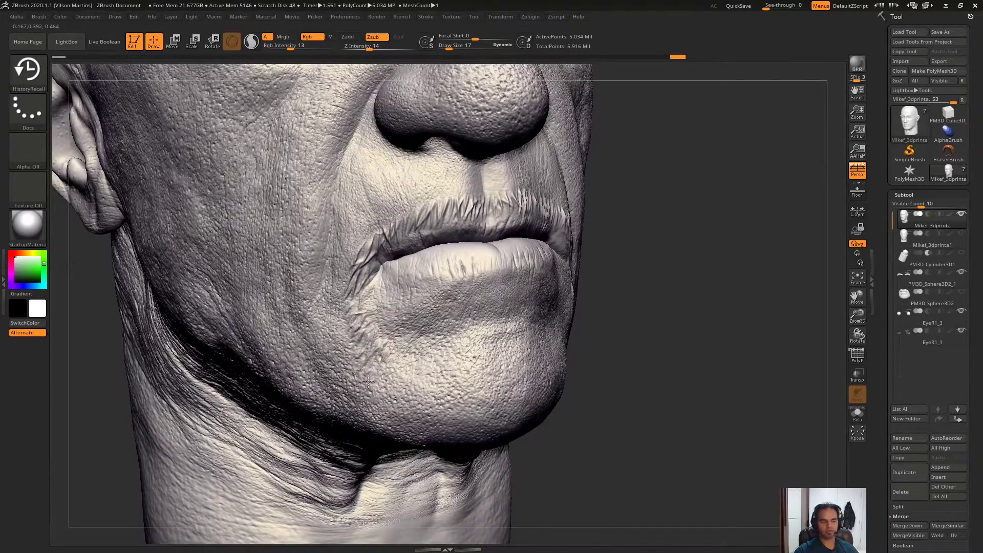
right_drag(476, 329, 472, 307)
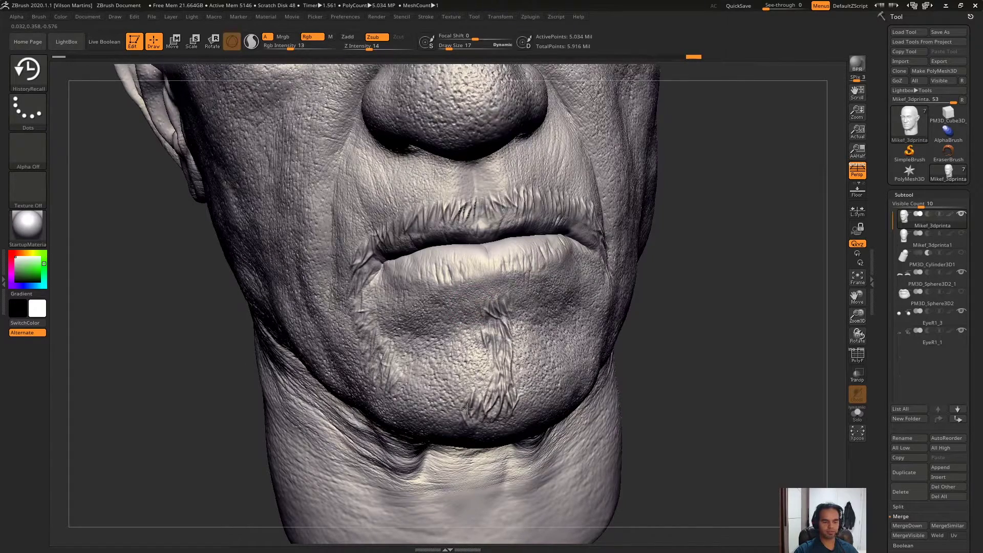
key(ctrl+shift+z)
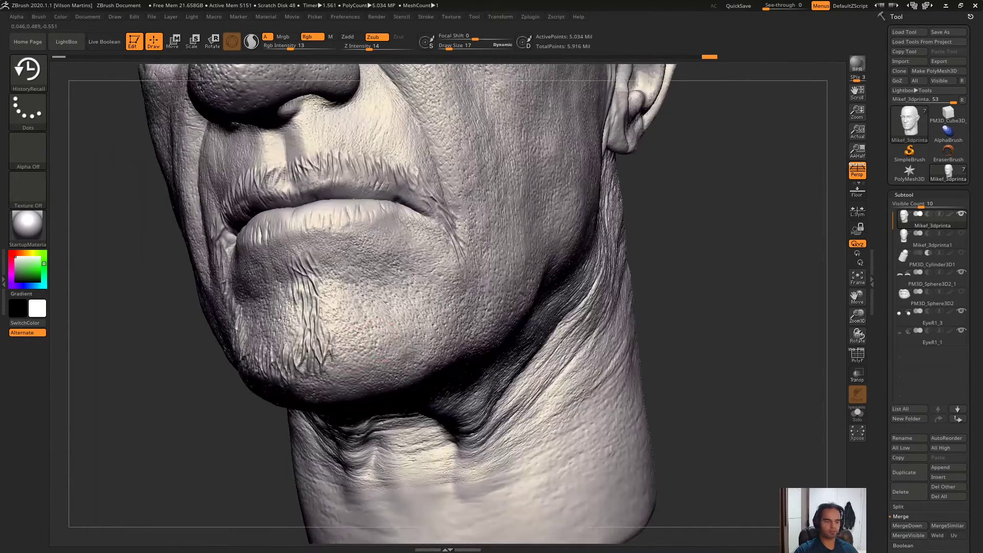
key(ctrl+shift+z)
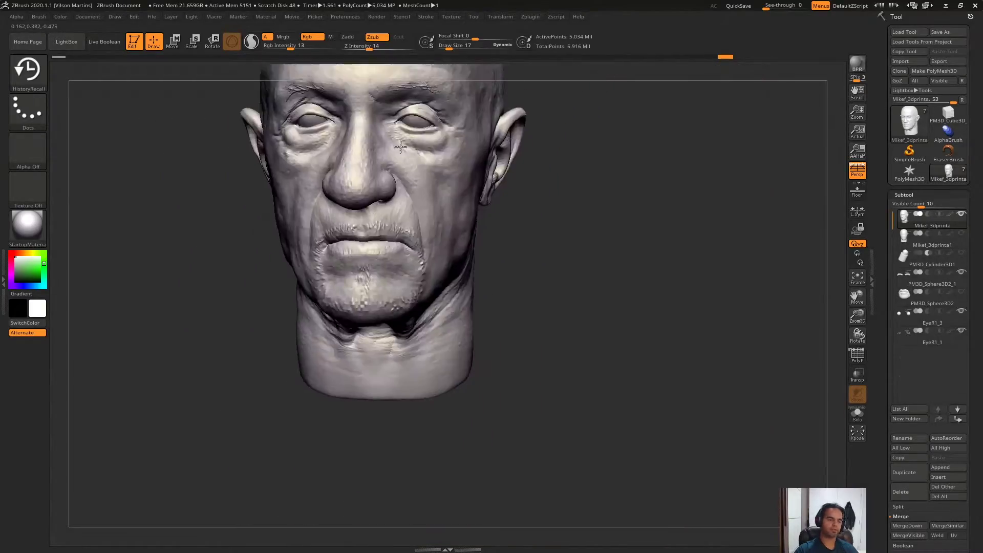
key(ctrl+shift+z)
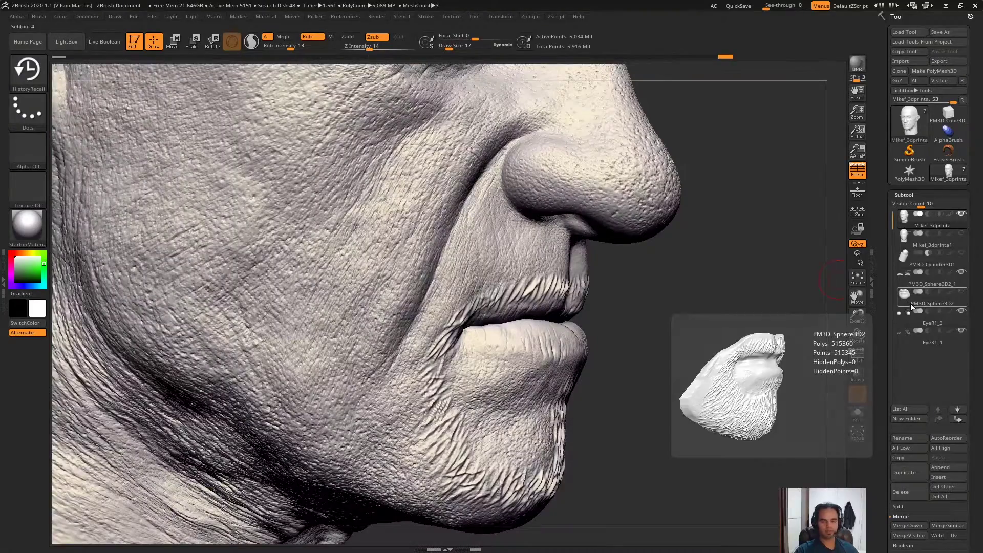
Redo through history to restore the stubble beard and cycle through the head views.
key(ctrl+shift+z)
key(ctrl+shift+z)
key(ctrl+shift+z)
key(ctrl+shift+z)
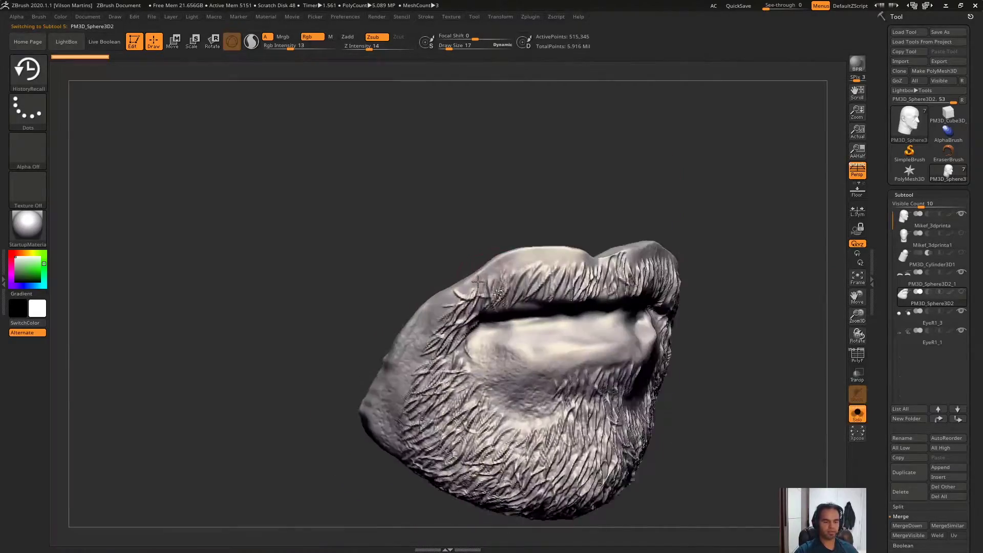
key(ctrl+shift+z)
key(ctrl+shift+z)
key(ctrl+shift+z)
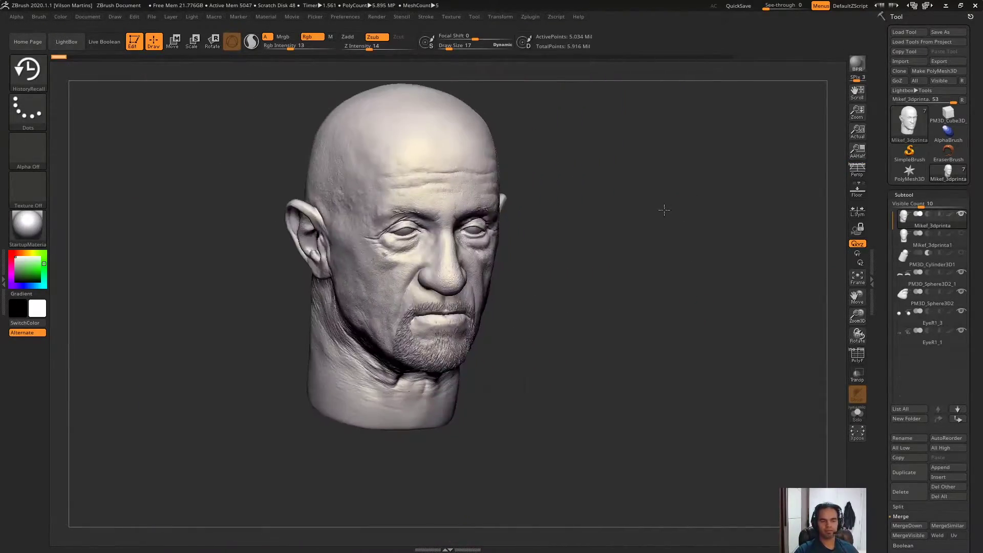
key(ctrl+shift+z)
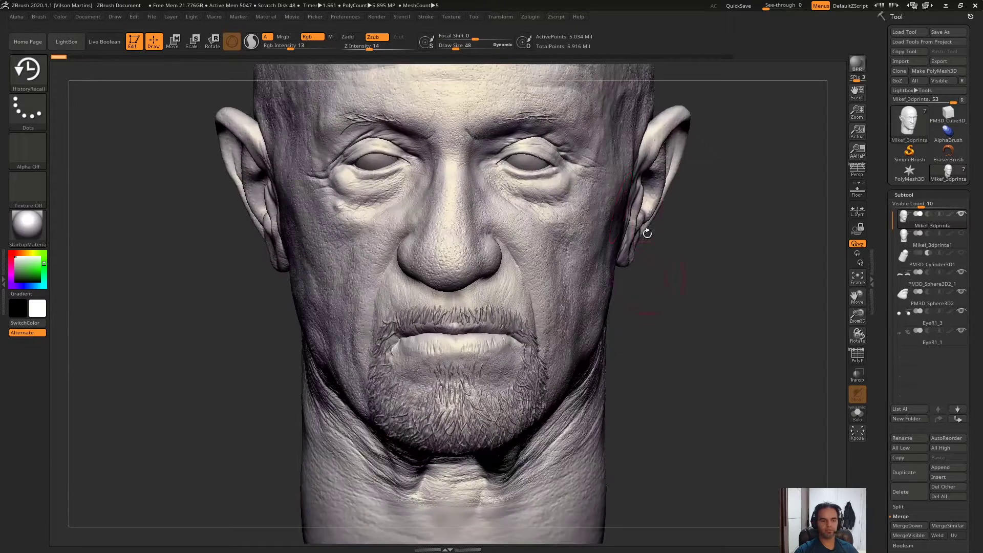
key(ctrl+shift+z)
key(ctrl+shift+z)
key(ctrl+shift+z)
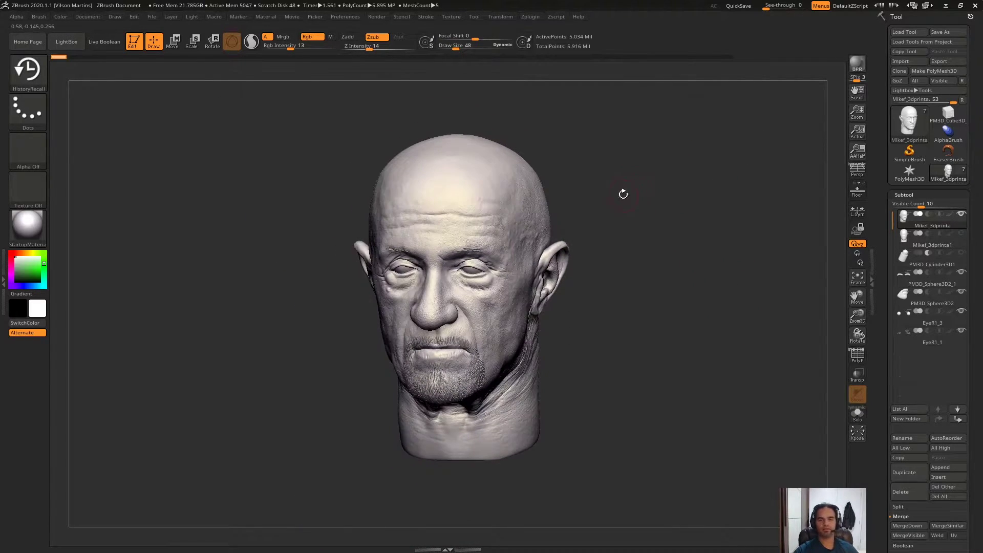
key(ctrl+shift+z)
key(ctrl+shift+z)
key(ctrl+shift+z)
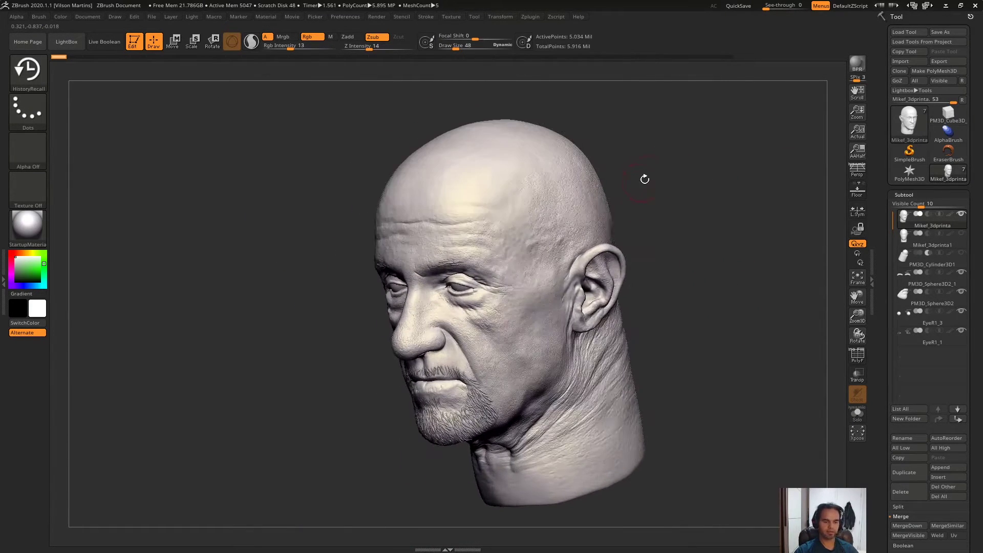
key(ctrl+shift+z)
key(ctrl+shift+z)
key(ctrl+shift+z)
key(ctrl+shift+z)
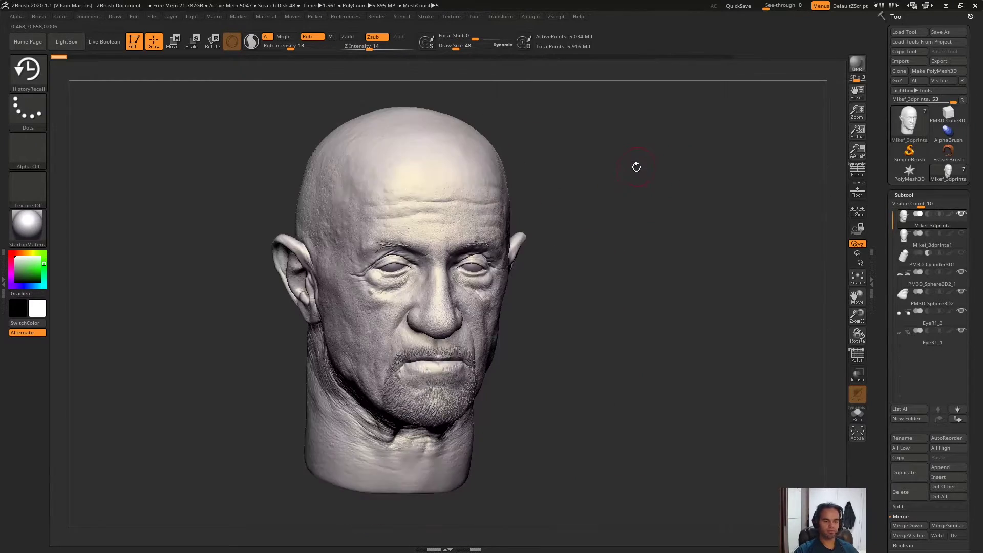
key(ctrl+shift+z)
key(ctrl+shift+z)
key(ctrl+shift+z)
key(ctrl+shift+z)
key(ctrl+shift+z)
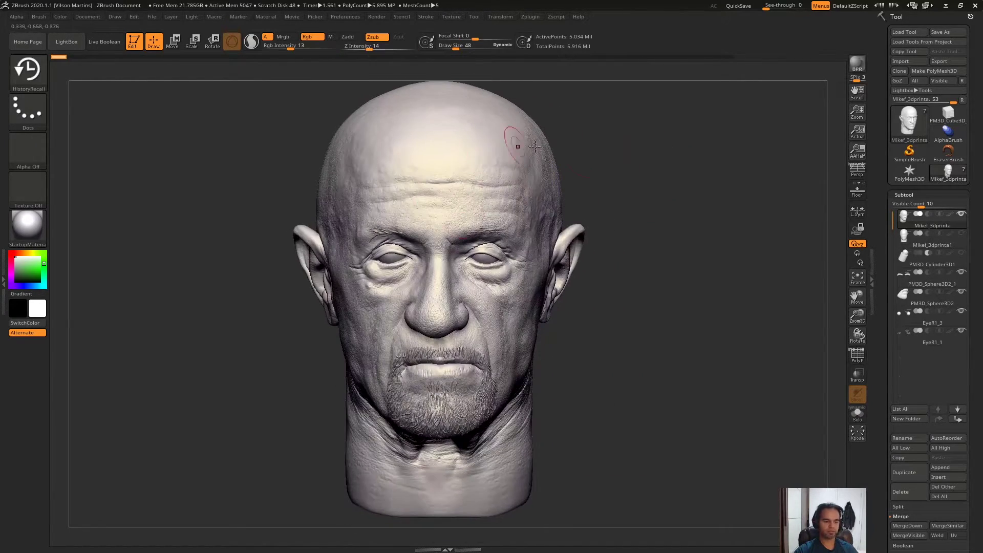
key(ctrl+shift+z)
key(ctrl+shift+z)
Select the solo Mikef_3dprinta1 head and recall its eye, brow and nose detail with HistoryRecall.
click(915, 242)
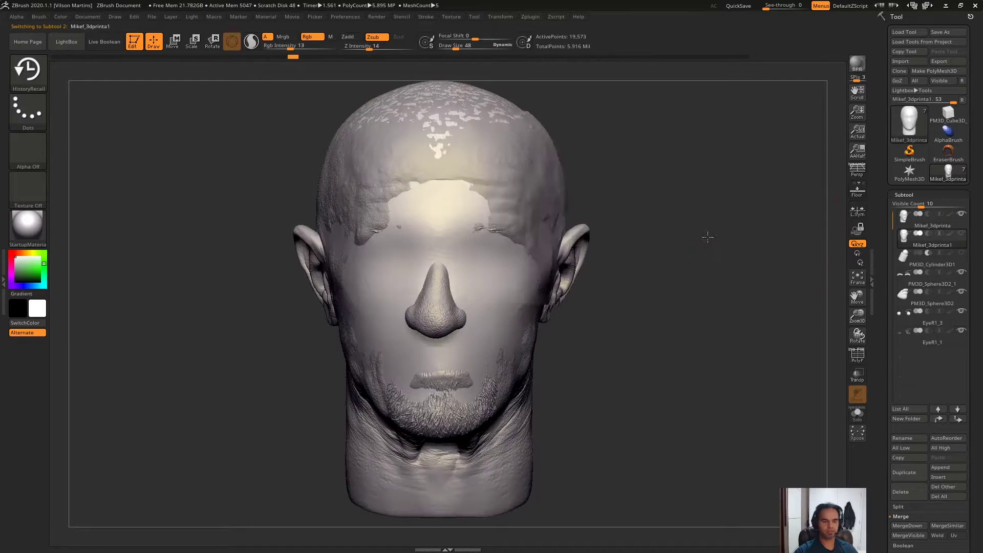
mouse_move(707, 237)
mouse_down()
mouse_move(757, 215)
mouse_move(713, 193)
mouse_move(353, 283)
mouse_up()
key(ctrl+shift+z)
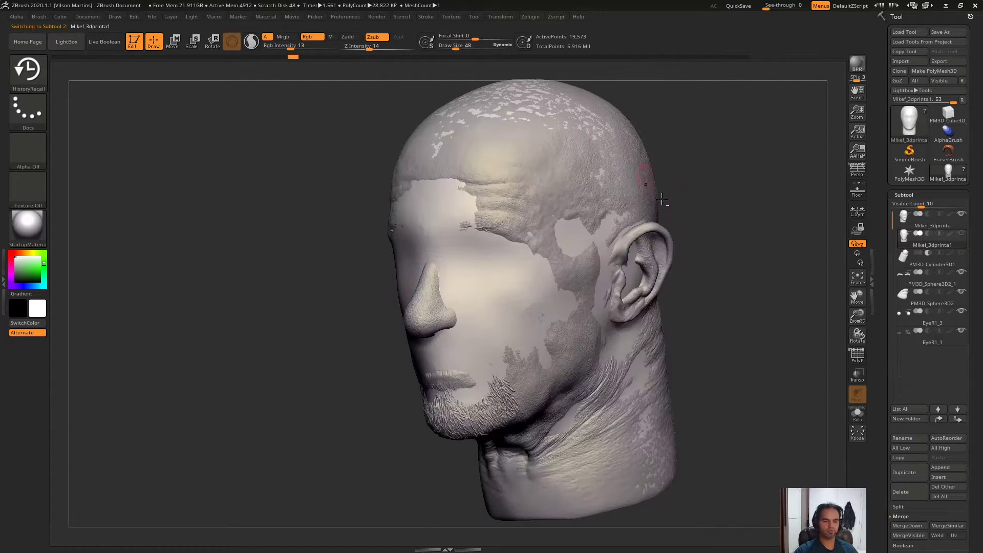
key(ctrl+shift+z)
key(ctrl+shift+z)
key(ctrl+shift+z)
key(ctrl+shift+z)
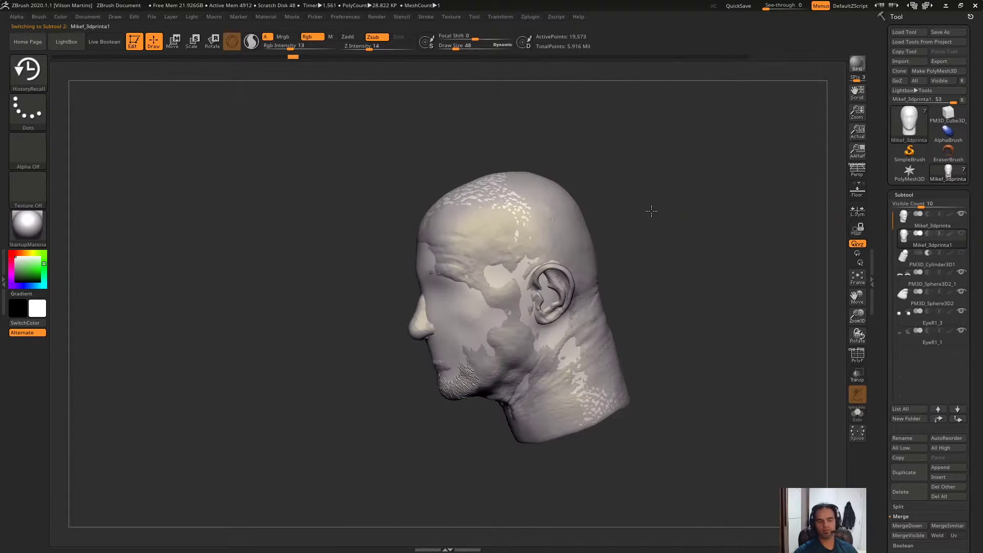
drag(649, 213, 691, 141)
key(ctrl+shift+z)
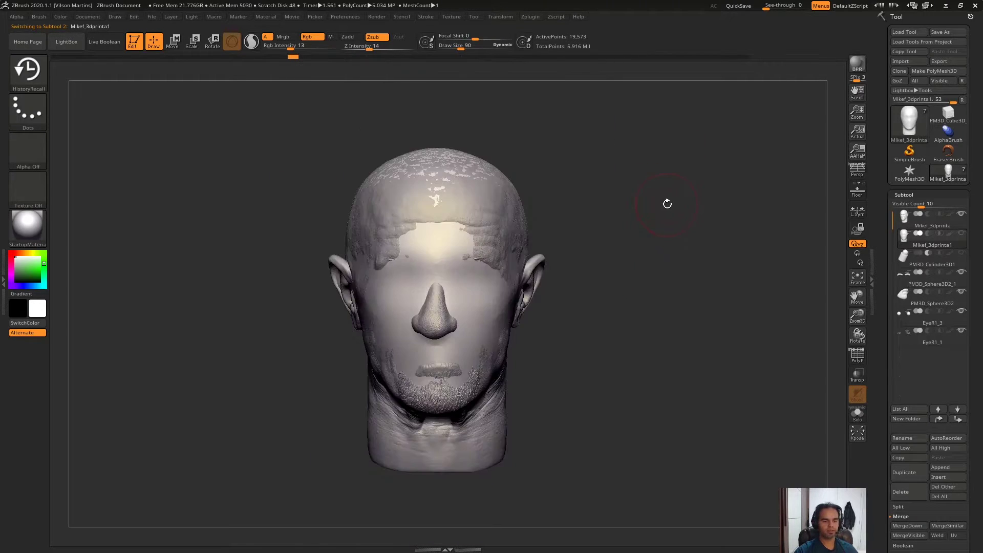
key(ctrl+shift+z)
key(ctrl+shift+z)
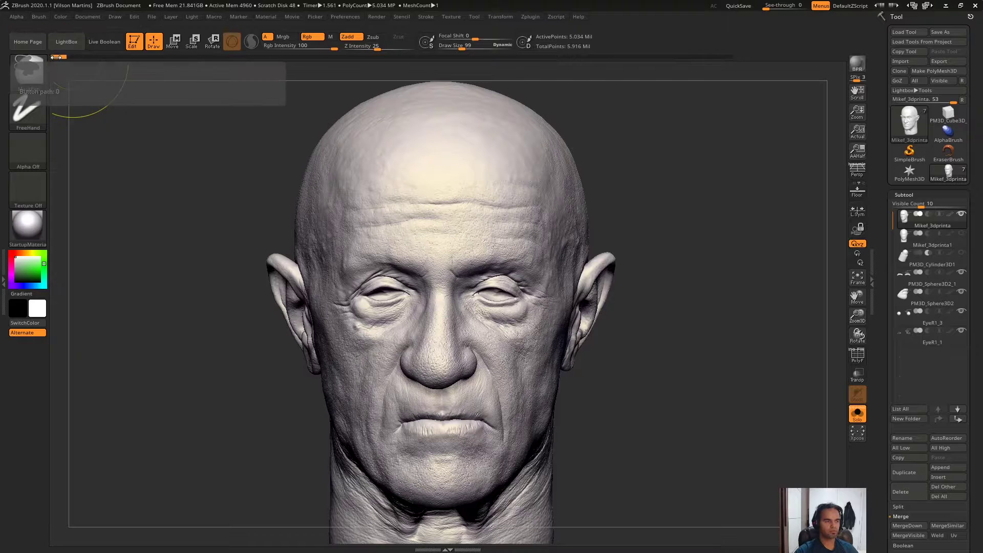
click(911, 241)
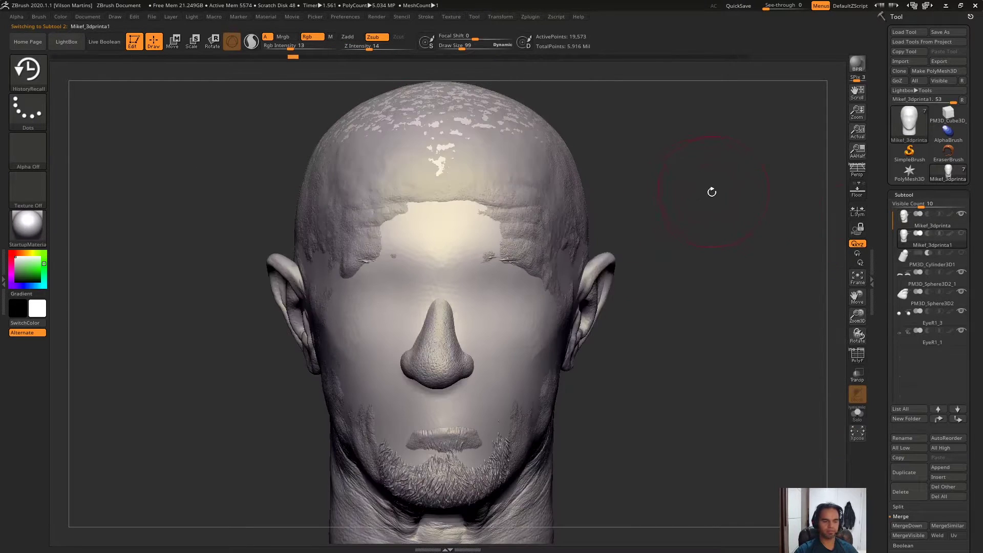
drag(499, 280, 360, 312)
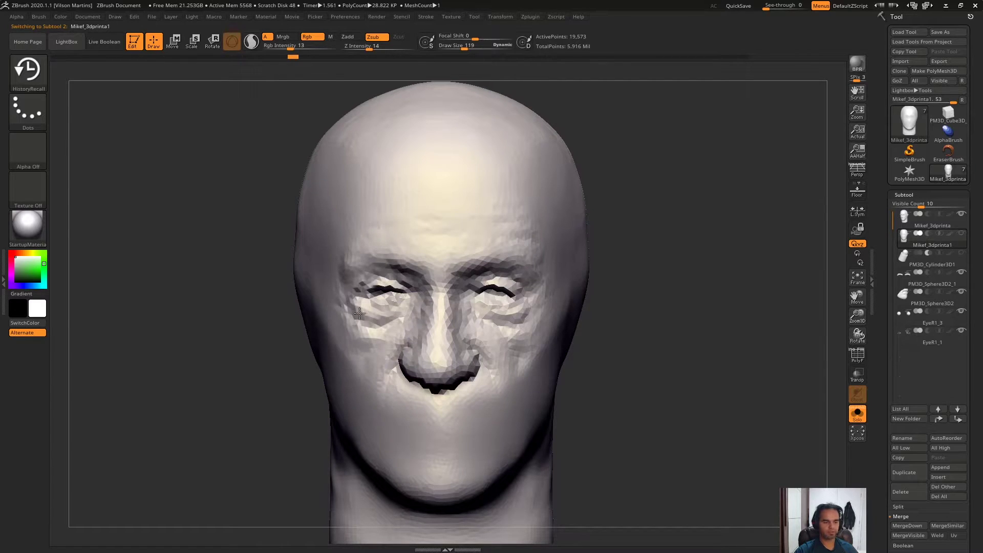
Dismiss the undo warning, then recall eyes, nose and mouth detail onto the smooth face.
drag(451, 378, 650, 294)
click(480, 404)
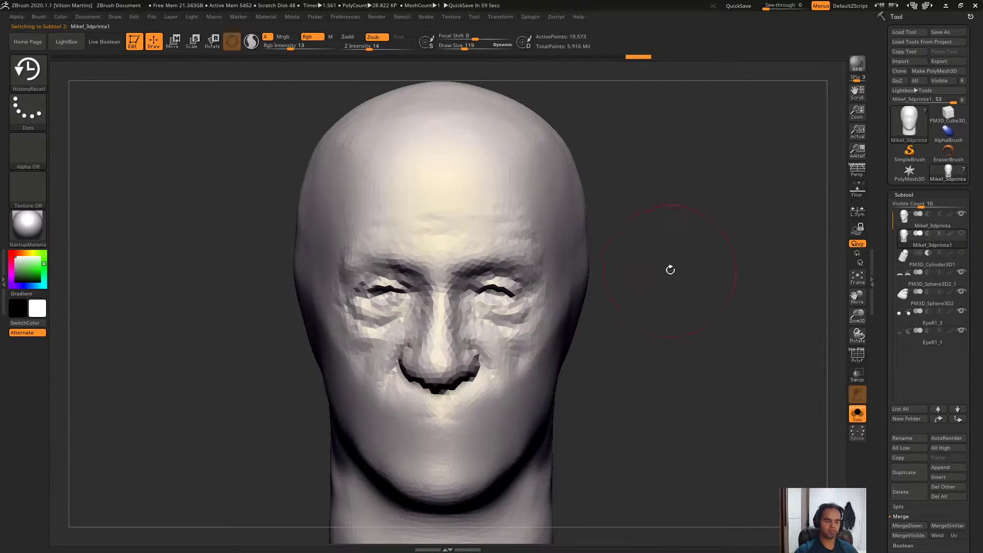
mouse_move(483, 238)
mouse_down()
mouse_move(702, 176)
mouse_move(660, 241)
mouse_move(589, 267)
mouse_up()
key(ctrl+z)
mouse_move(417, 297)
mouse_down()
mouse_move(446, 347)
mouse_move(401, 373)
mouse_up()
ctrl+right_drag(402, 373, 450, 402)
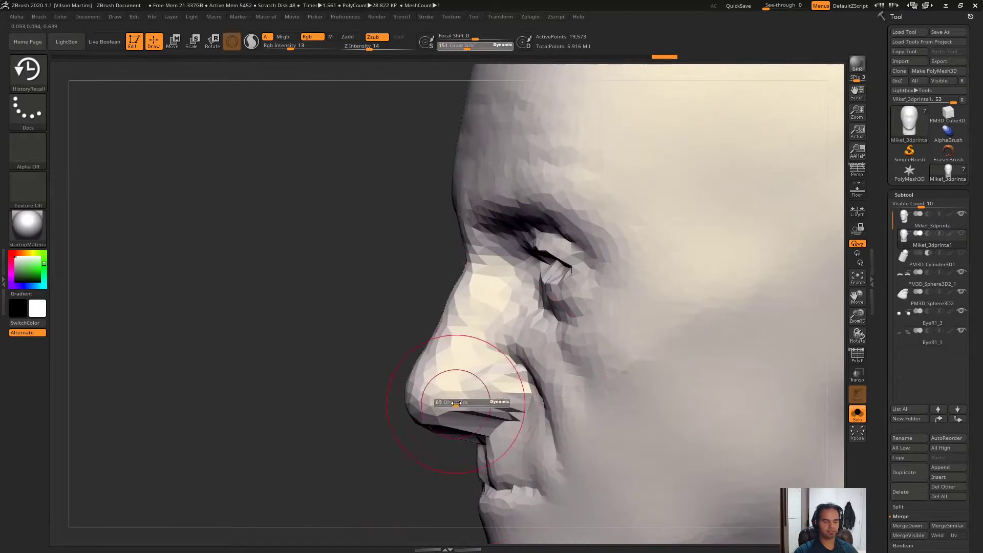
ctrl+right_drag(445, 450, 460, 277)
key(f)
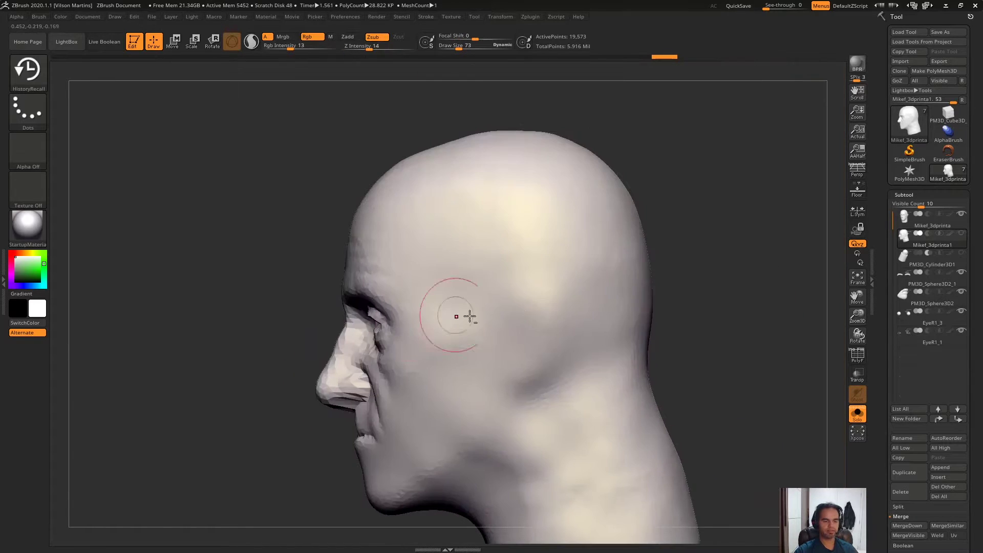
Recall the ear detail, then stroke near the temple to trigger the symmetry note.
drag(527, 275, 532, 318)
mouse_move(532, 317)
right_down()
mouse_move(447, 314)
mouse_move(467, 340)
mouse_move(443, 321)
right_up()
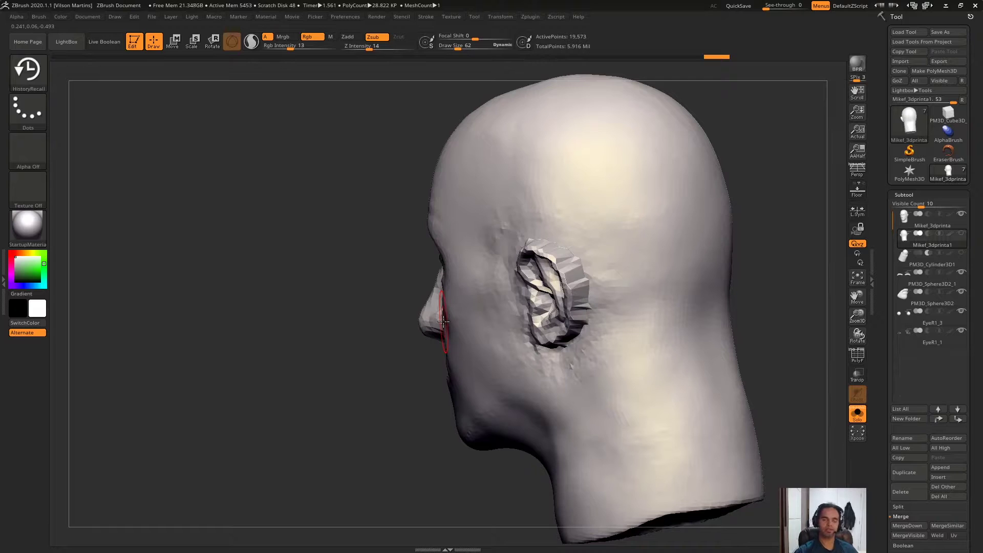
shift+drag(337, 283, 292, 352)
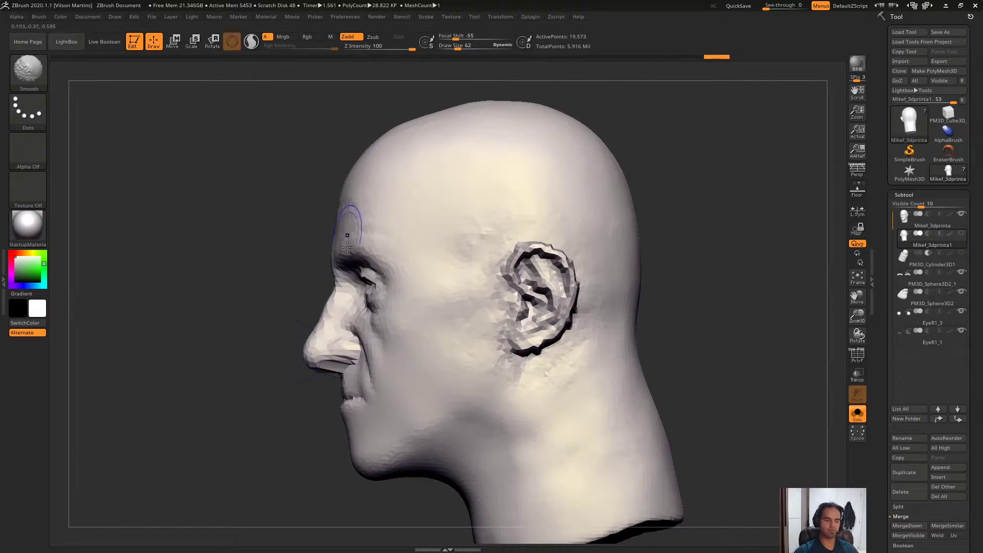
mouse_move(347, 247)
right_down()
mouse_move(629, 219)
mouse_move(506, 230)
mouse_move(784, 175)
mouse_move(674, 181)
mouse_move(783, 163)
right_up()
right_drag(652, 190, 726, 199)
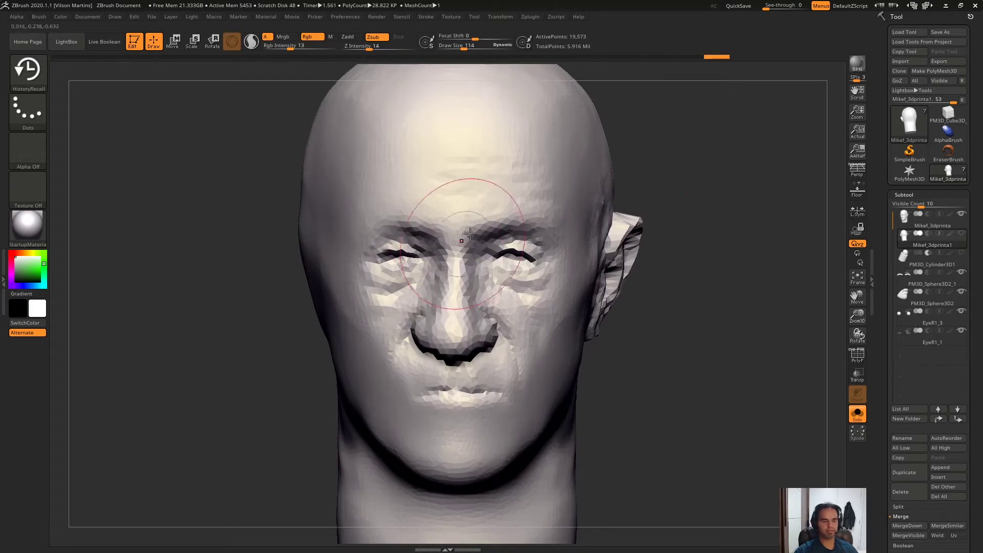
mouse_move(596, 202)
right_down()
mouse_move(687, 191)
mouse_move(512, 253)
right_up()
click(511, 254)
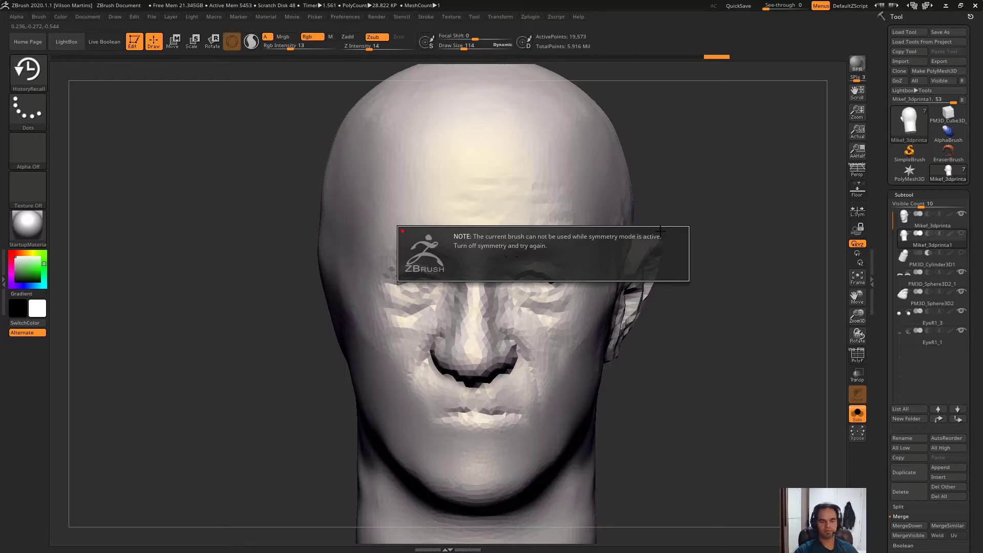
Close the symmetry note and recall ear and temple detail on the left side.
key(bracketright)
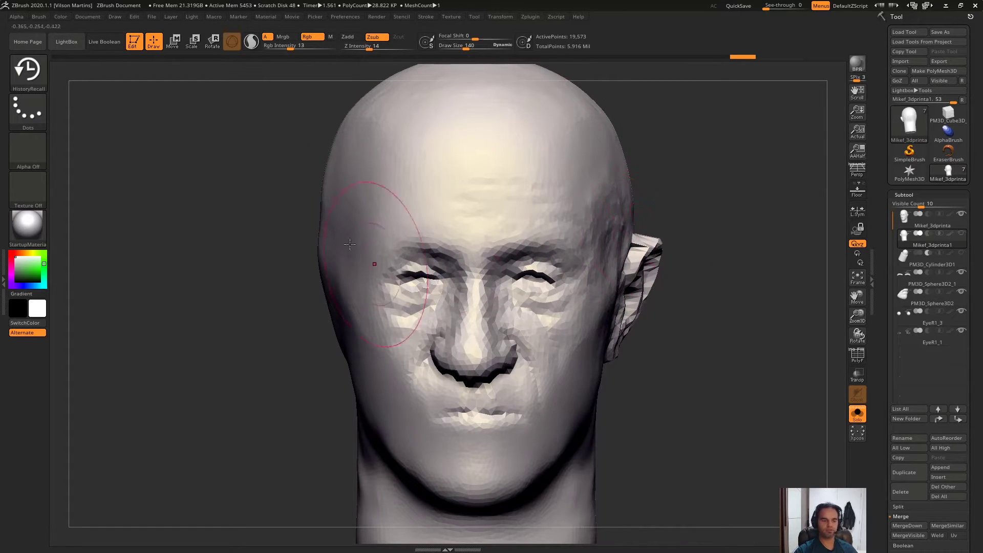
mouse_move(301, 324)
mouse_down()
mouse_move(724, 149)
mouse_move(700, 167)
mouse_up()
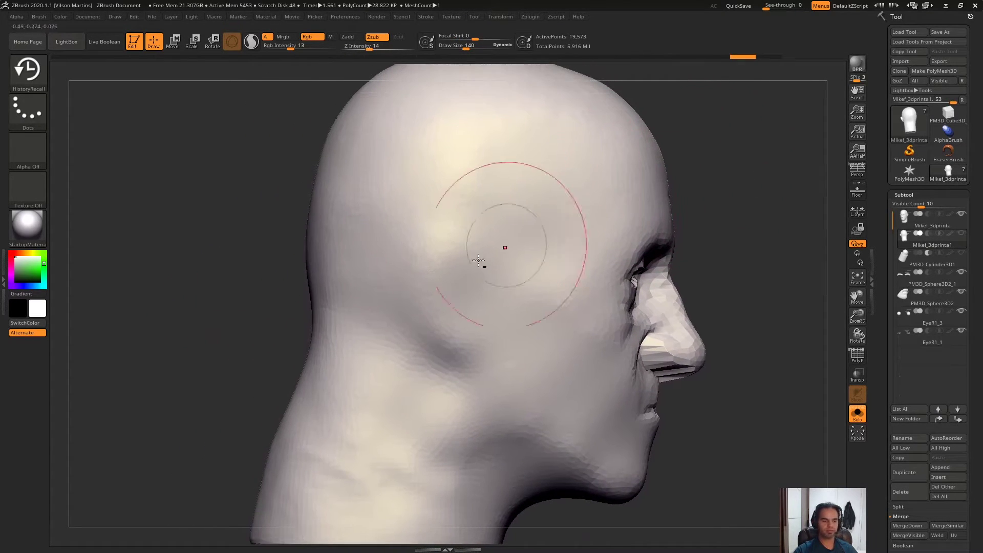
drag(735, 182, 351, 307)
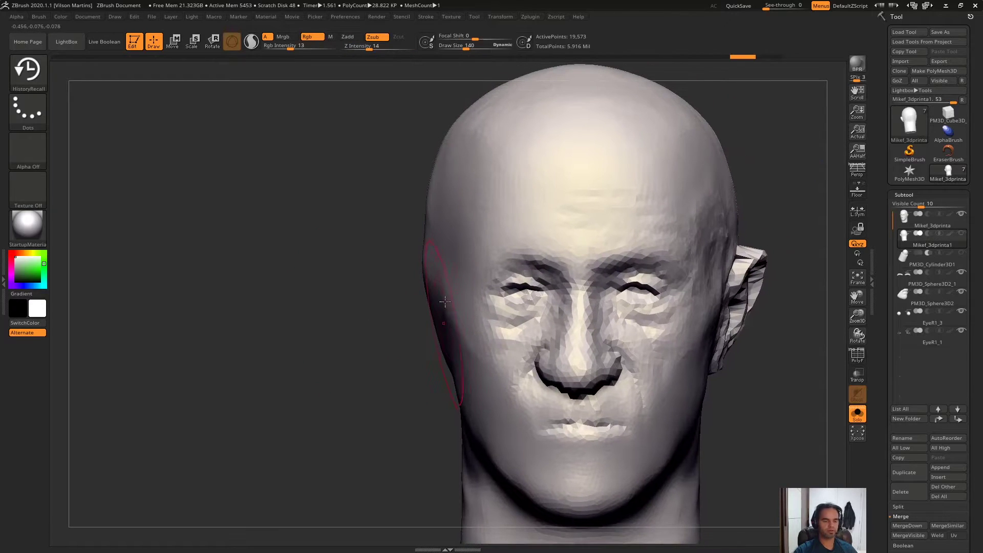
drag(444, 302, 430, 263)
Recall the cheek wrinkles from history in side profile, then return to a front view.
mouse_move(398, 385)
mouse_down()
mouse_move(389, 287)
mouse_move(406, 226)
mouse_up()
scroll(453, 262, up, 5)
key(f)
drag(499, 392, 543, 410)
drag(651, 351, 336, 358)
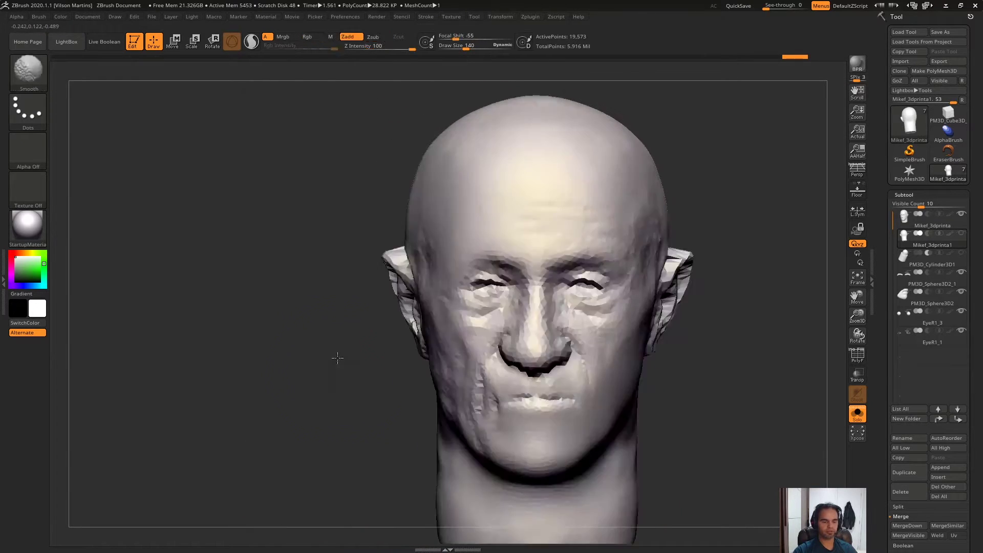
scroll(581, 176, up, 3)
drag(889, 195, 950, 183)
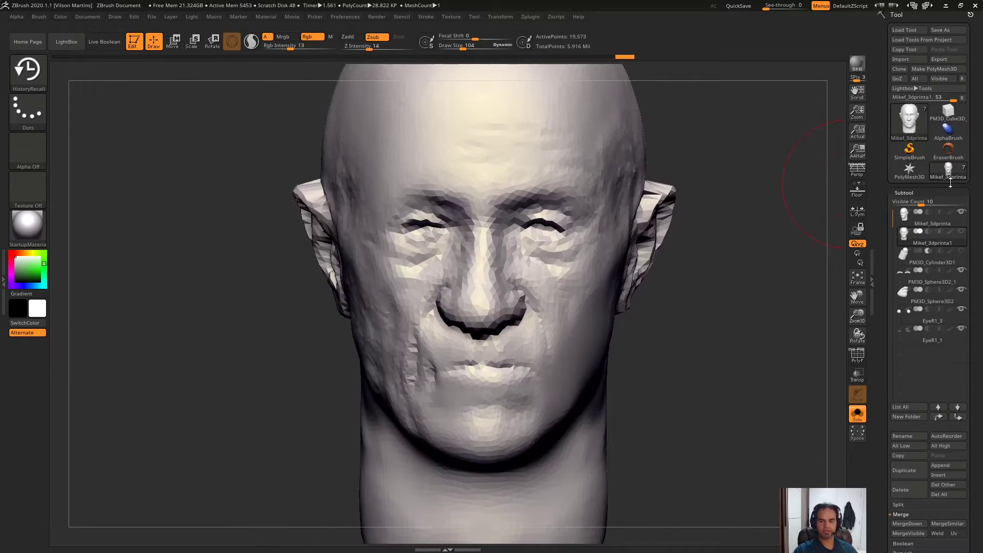
Remesh the head with DynaMesh at resolution 896.
click(910, 194)
click(907, 205)
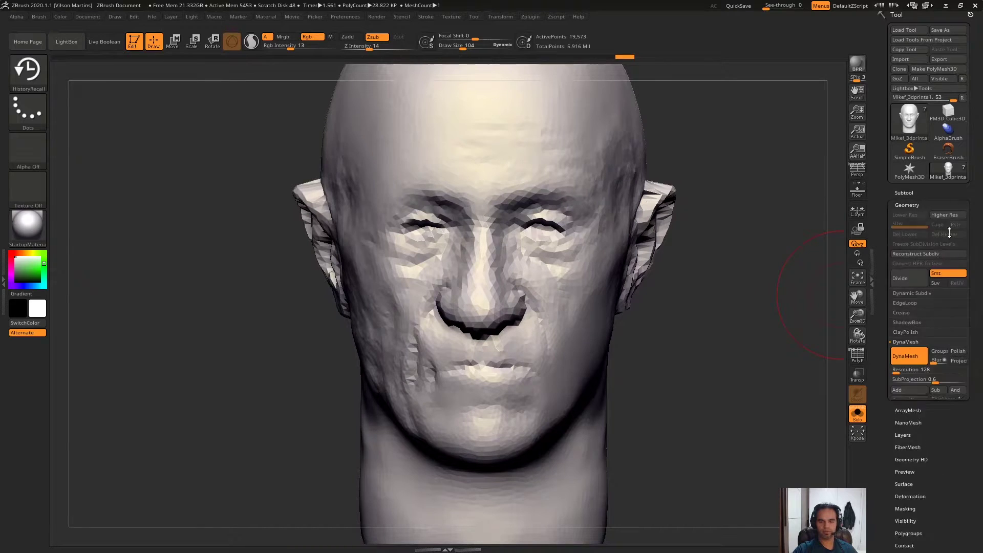
drag(907, 369, 916, 370)
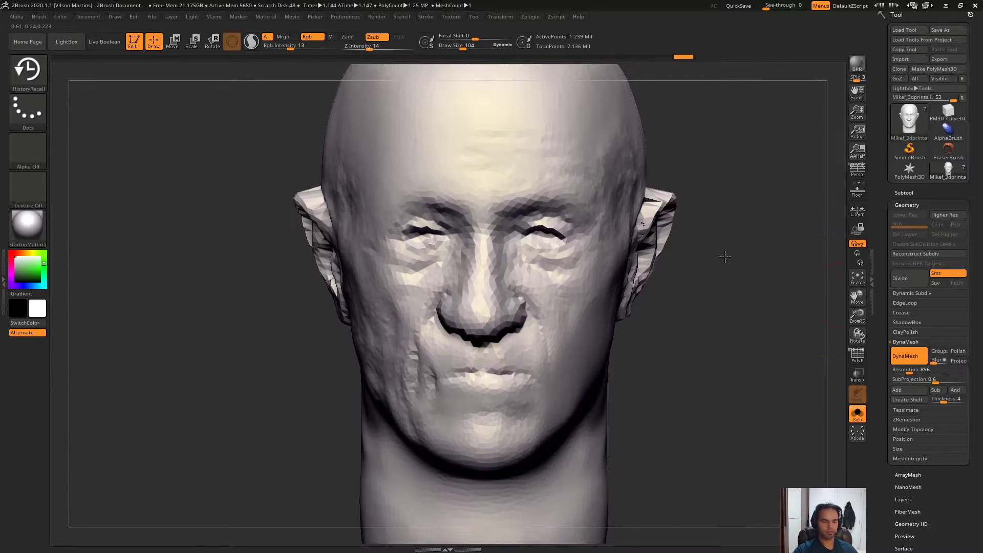
mouse_move(794, 213)
ctrl+mouse_down()
mouse_move(560, 231)
mouse_move(566, 213)
mouse_move(450, 154)
ctrl+mouse_up()
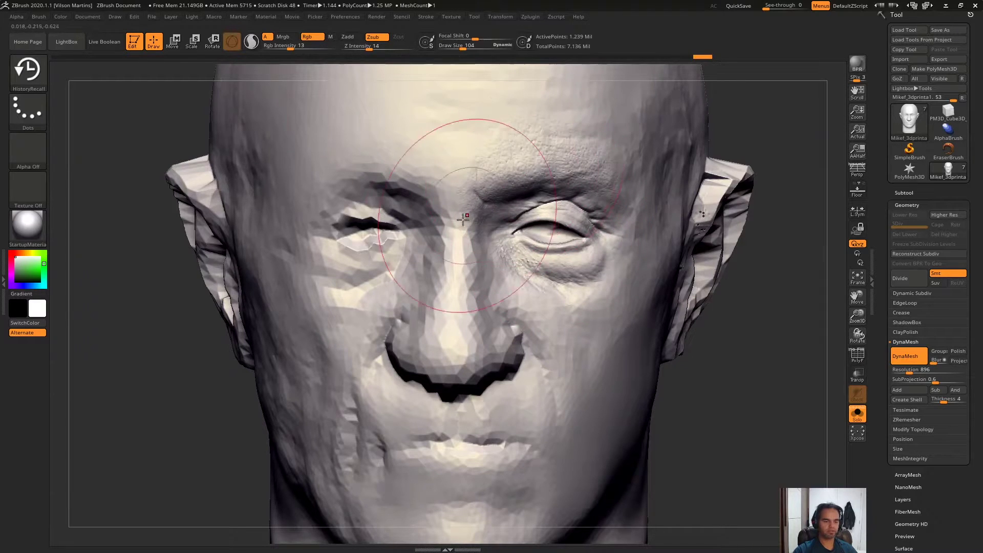
Project sculpt detail onto forehead, brow and eye, smooth the nostril, and reshow the subtool list.
mouse_move(399, 215)
mouse_down()
mouse_move(367, 175)
mouse_move(487, 164)
mouse_up()
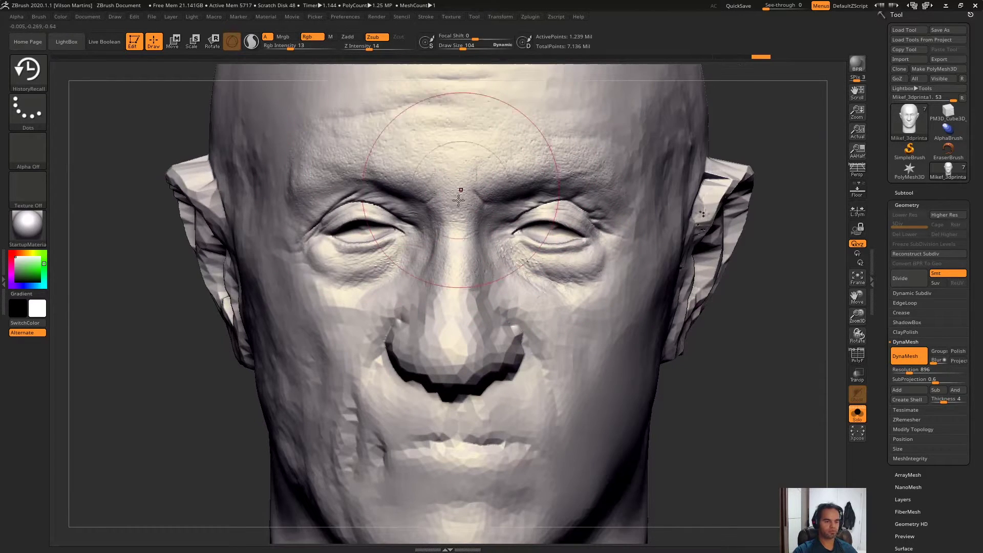
mouse_move(794, 308)
mouse_down()
mouse_move(509, 339)
mouse_move(522, 314)
mouse_up()
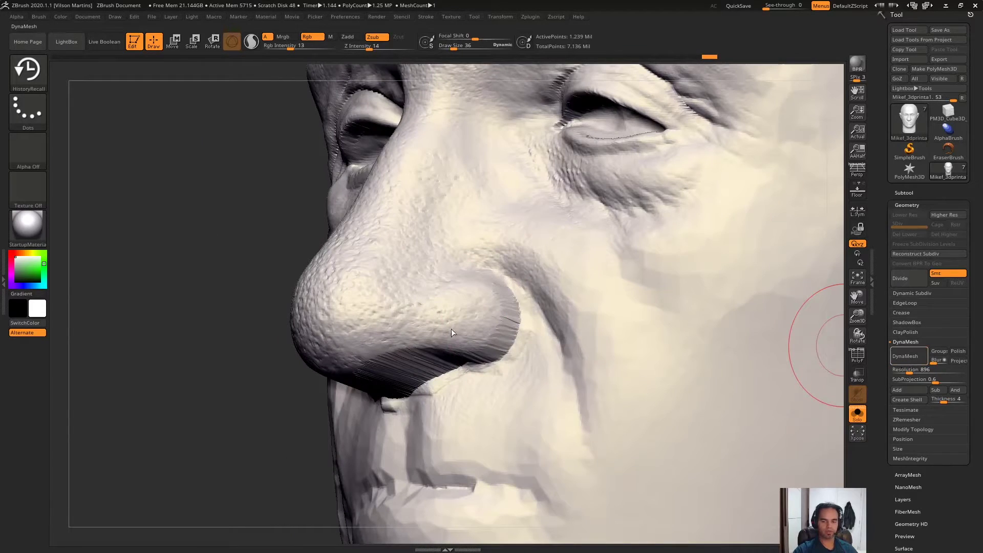
shift+drag(451, 330, 506, 298)
mouse_move(509, 339)
mouse_down()
mouse_move(452, 312)
mouse_move(550, 273)
mouse_up()
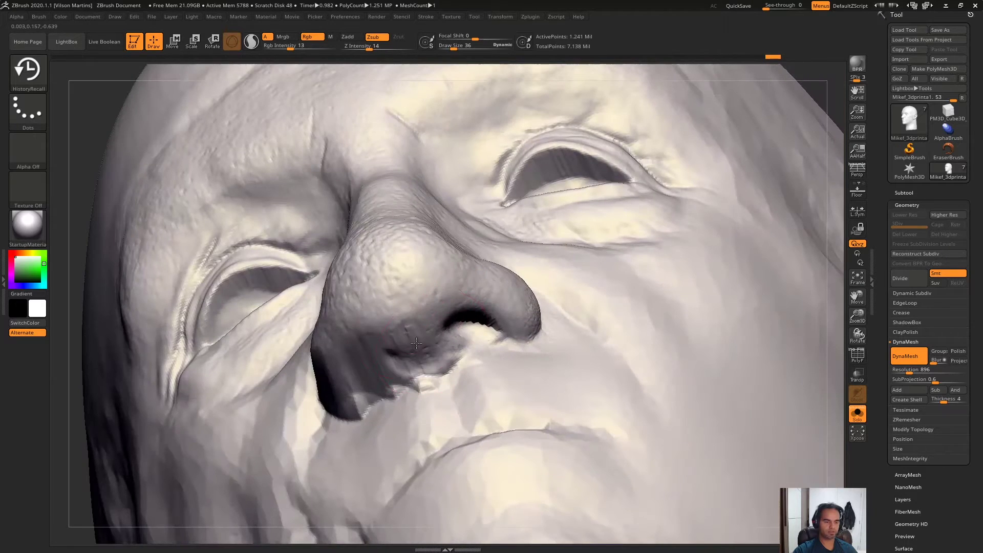
key(f)
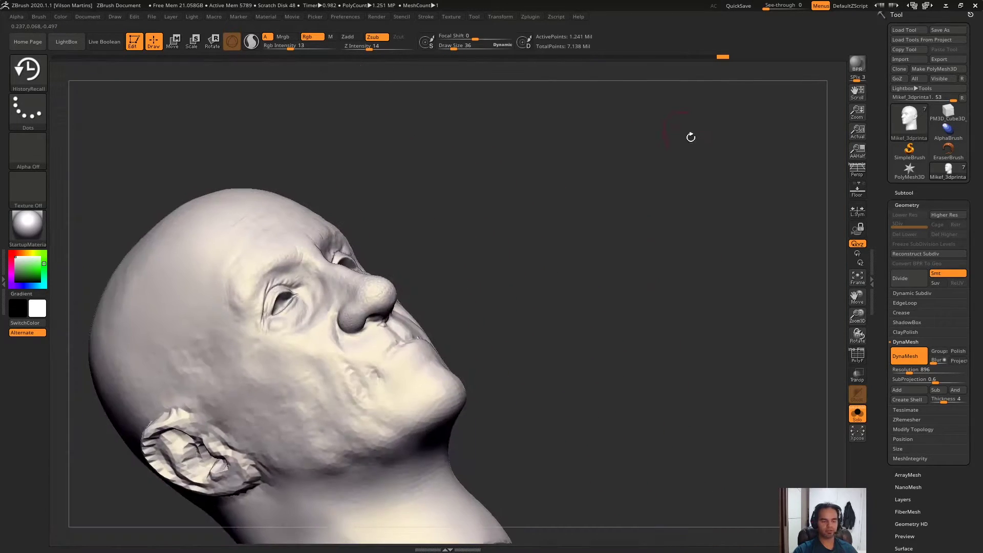
shift+drag(691, 136, 450, 324)
mouse_move(631, 214)
mouse_down()
mouse_move(773, 175)
mouse_move(420, 268)
mouse_move(461, 256)
mouse_move(424, 265)
mouse_move(439, 262)
mouse_move(509, 174)
mouse_up()
mouse_move(506, 226)
mouse_down()
mouse_move(515, 268)
mouse_move(429, 305)
mouse_move(620, 155)
mouse_up()
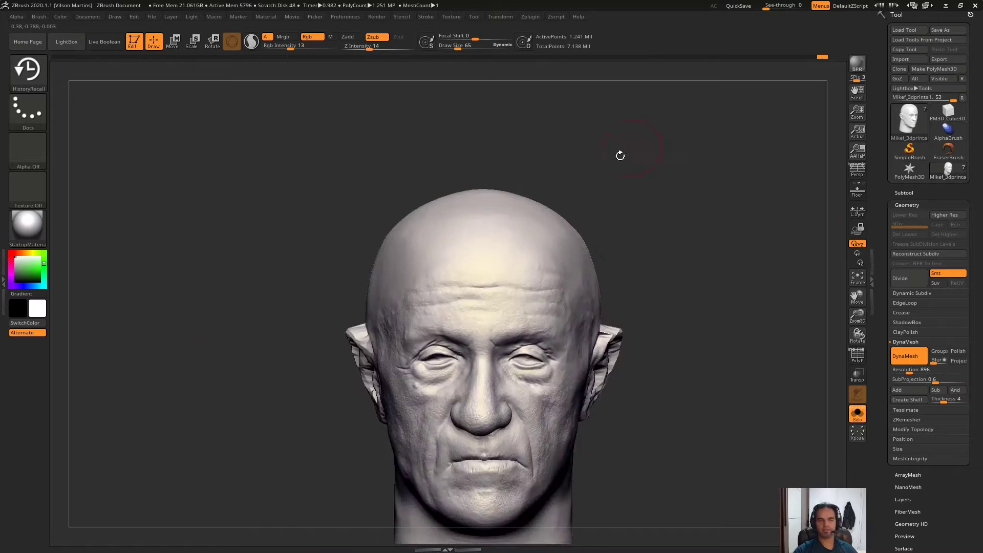
alt+drag(679, 174, 514, 117)
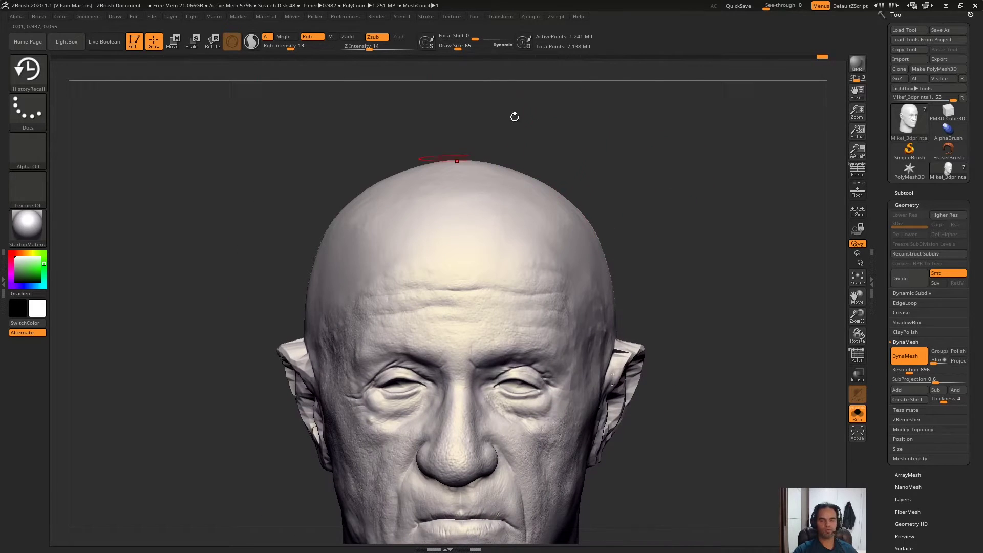
click(936, 193)
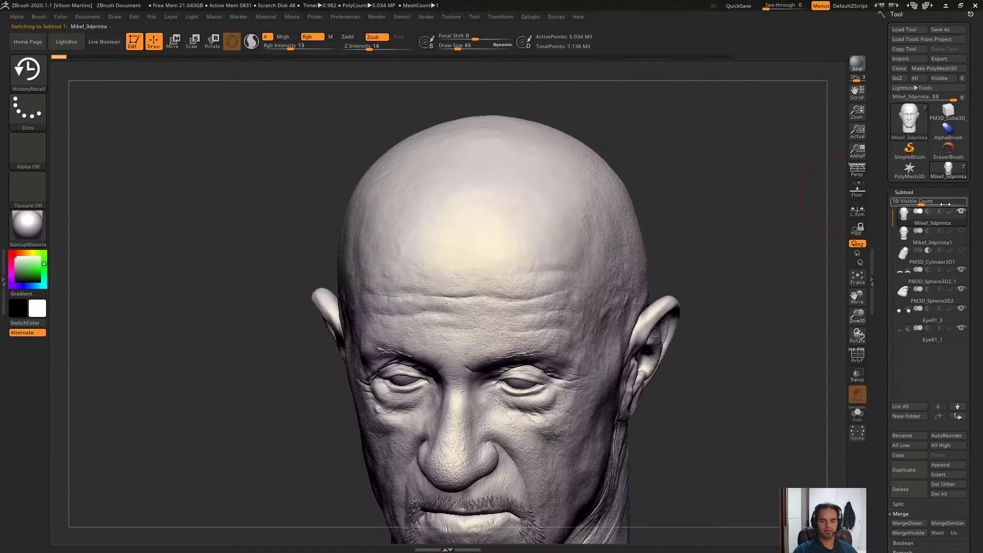
Set the brush size to 33 and switch to the Standard brush.
mouse_move(492, 248)
right_down()
mouse_move(520, 193)
mouse_move(543, 265)
right_up()
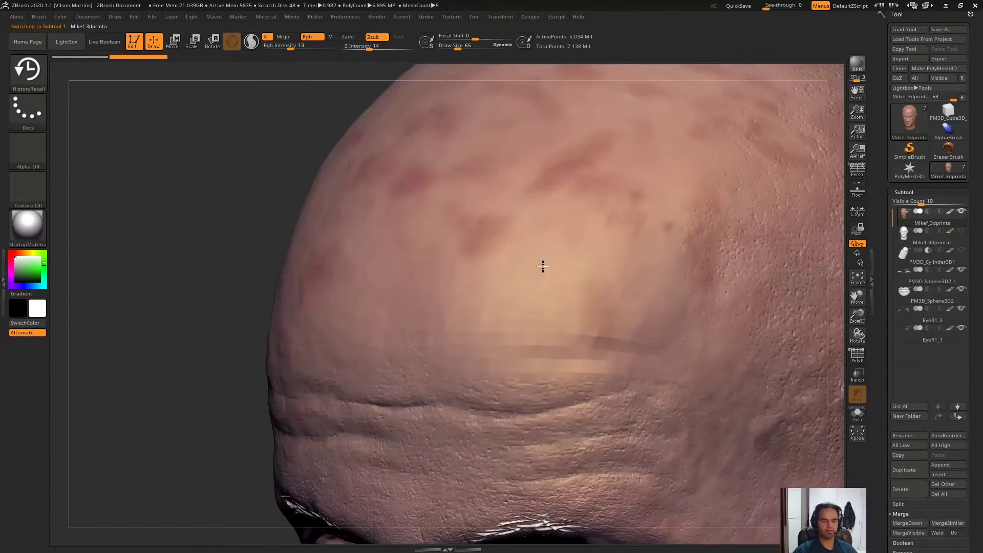
key(s)
drag(450, 259, 436, 259)
right_drag(292, 290, 53, 91)
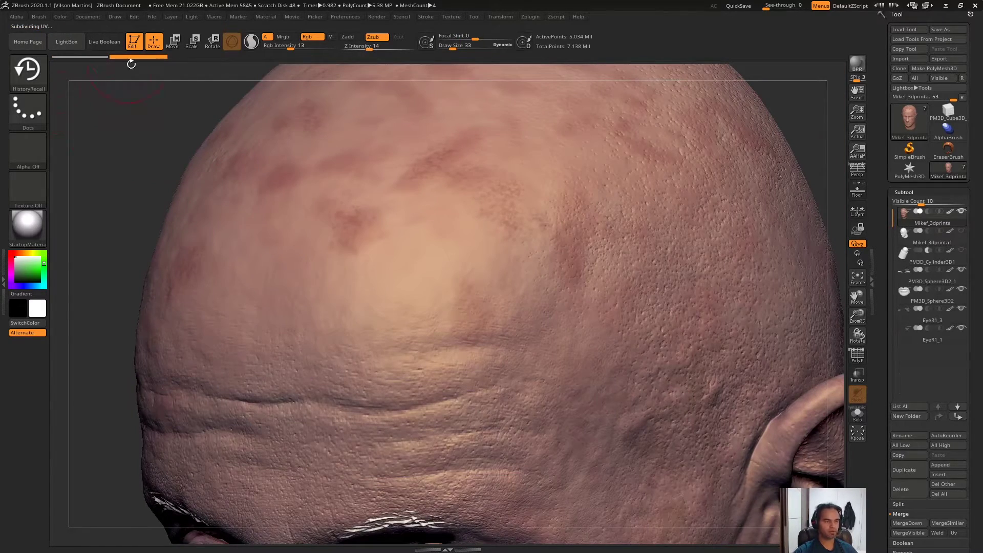
key(b)
key(s)
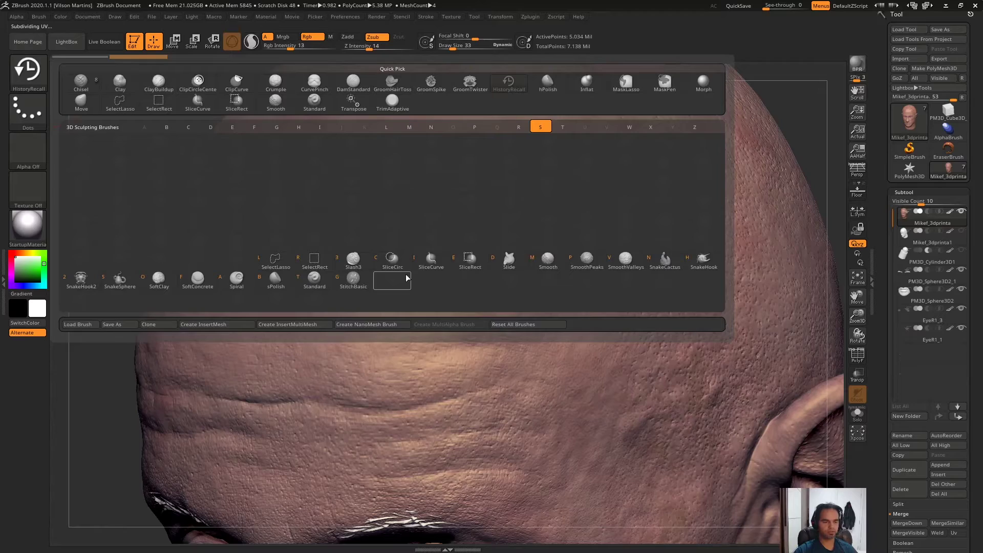
key(t)
drag(56, 266, 506, 212)
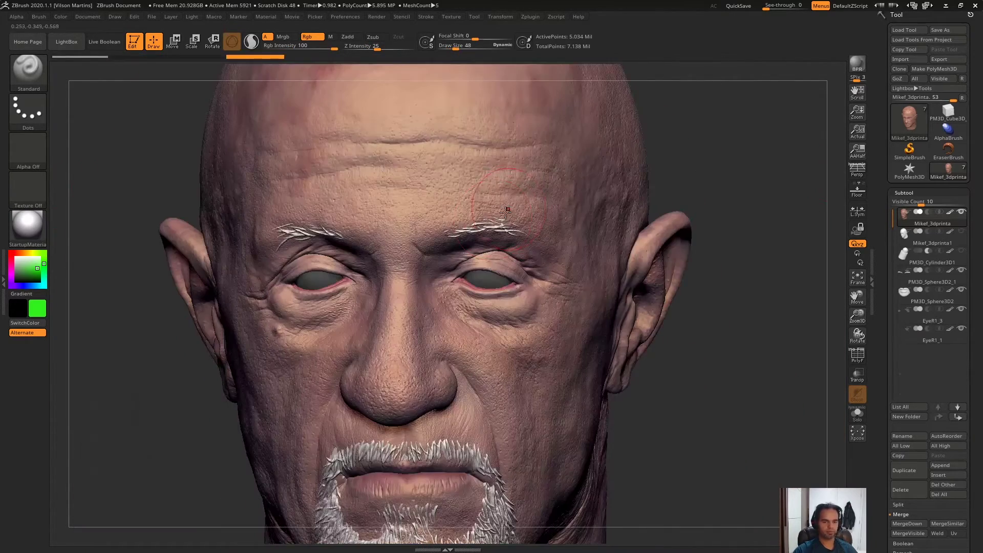
Paint a green polypaint stripe from forehead to lips and scrub the Undo History back and forward.
drag(287, 174, 517, 410)
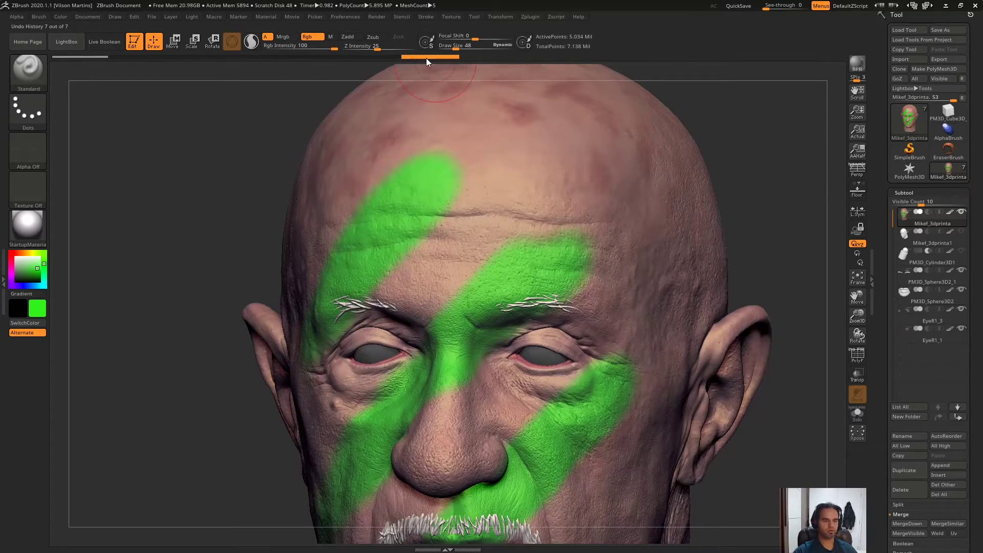
mouse_move(428, 57)
mouse_down()
mouse_move(253, 57)
mouse_move(384, 59)
mouse_up()
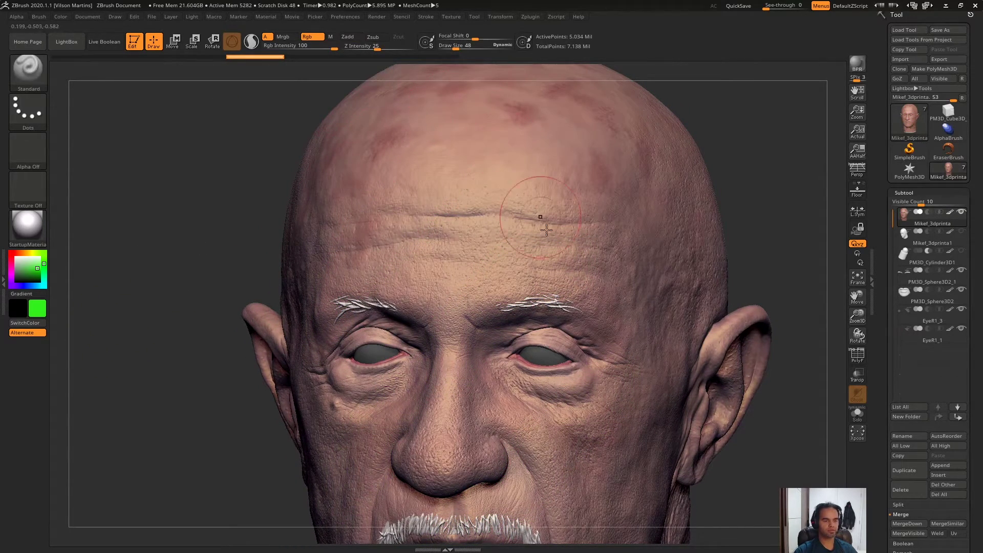
click(457, 56)
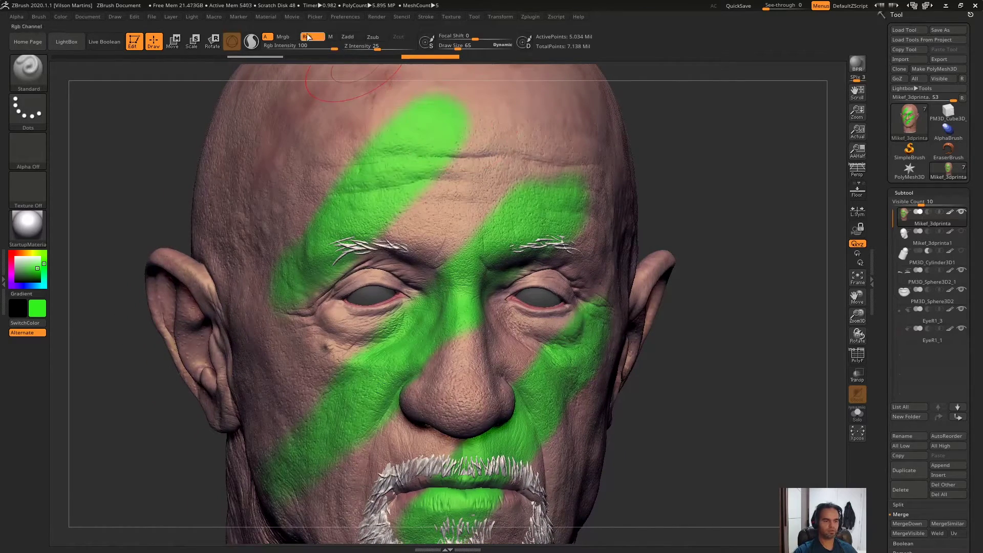
click(34, 90)
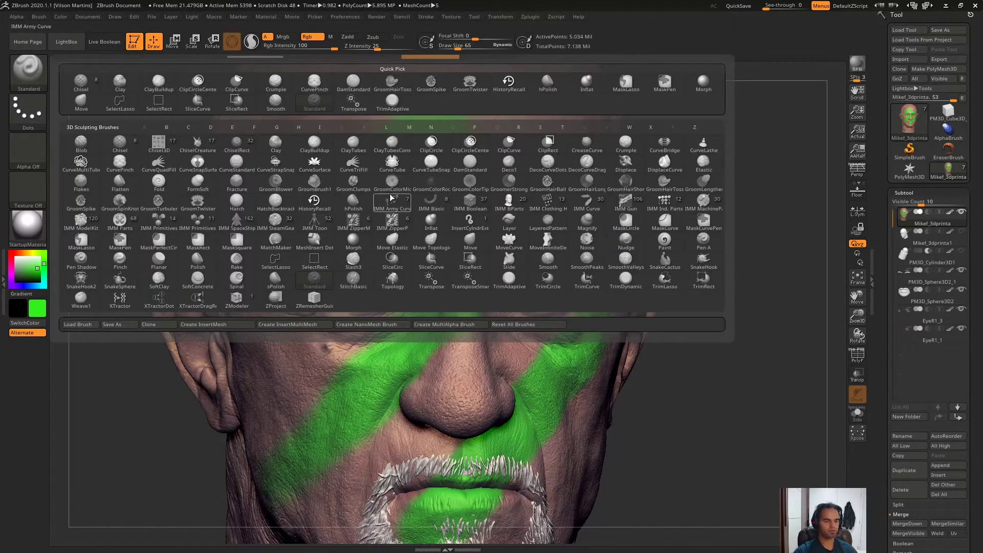
Erase the green stripes from forehead, brows, mouth and cheek with the HistoryRecall brush.
click(322, 205)
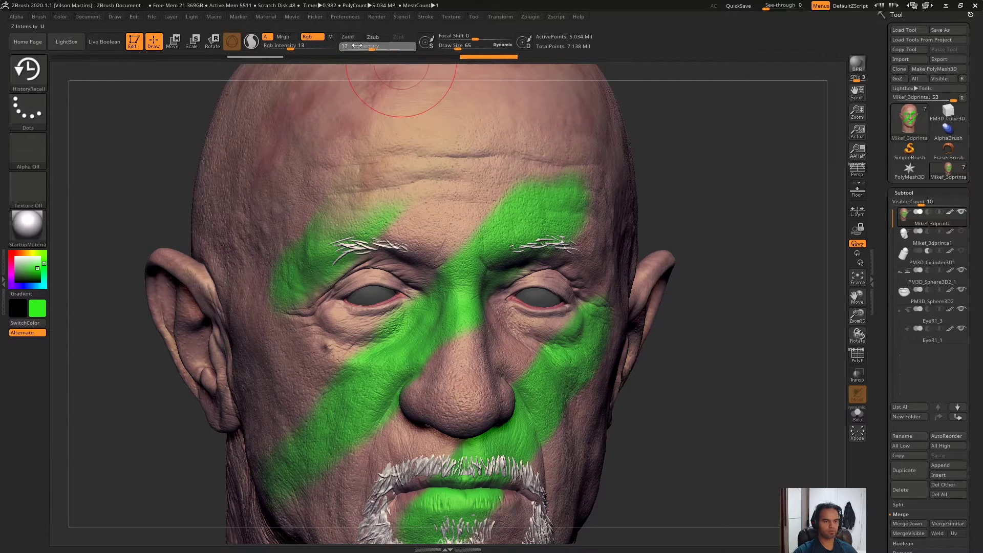
drag(357, 46, 353, 46)
key(ctrl+z)
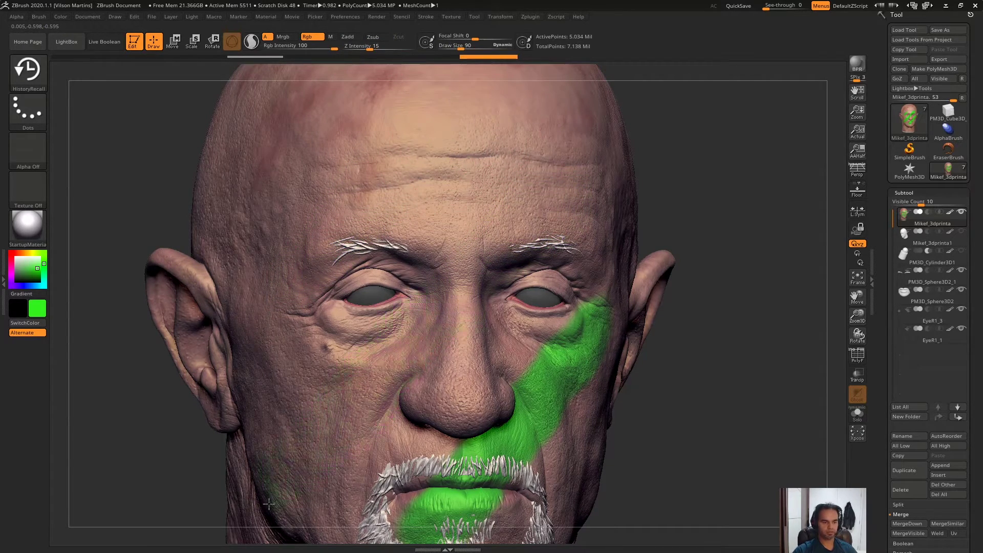
key(ctrl+z)
key(f)
mouse_move(684, 169)
mouse_down()
mouse_move(693, 169)
mouse_move(693, 124)
mouse_move(636, 222)
mouse_move(647, 182)
mouse_move(722, 221)
mouse_up()
click(904, 192)
Tint the head's polypaint tan using Polypaint Adjust Colors with HSV Hue about 0.055.
drag(939, 355, 939, 271)
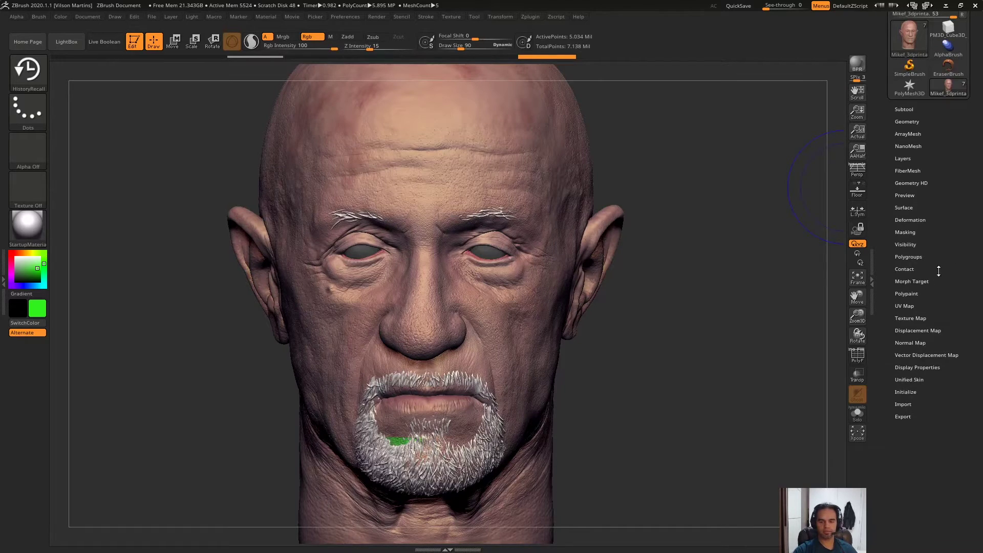
click(935, 256)
click(916, 425)
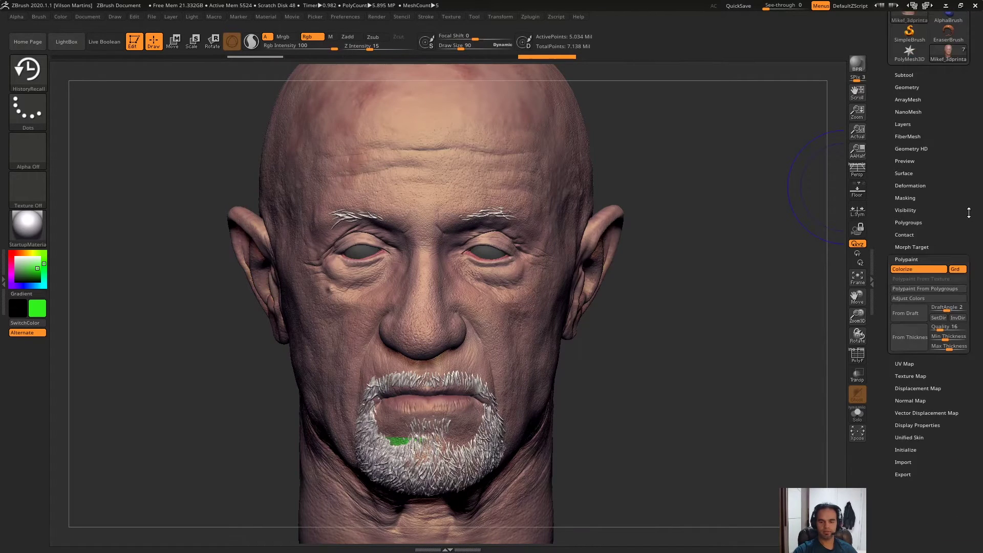
click(921, 298)
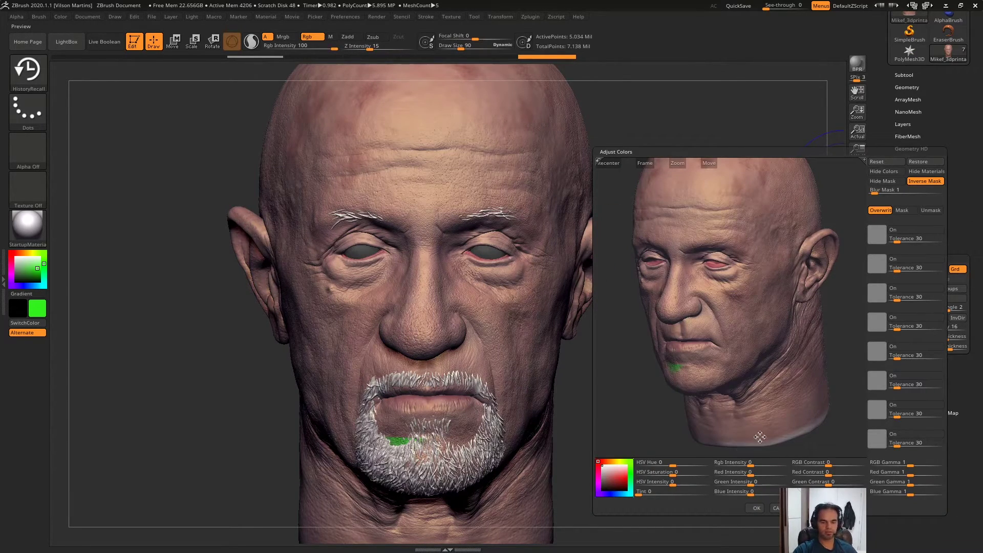
drag(673, 464, 685, 465)
drag(751, 465, 759, 465)
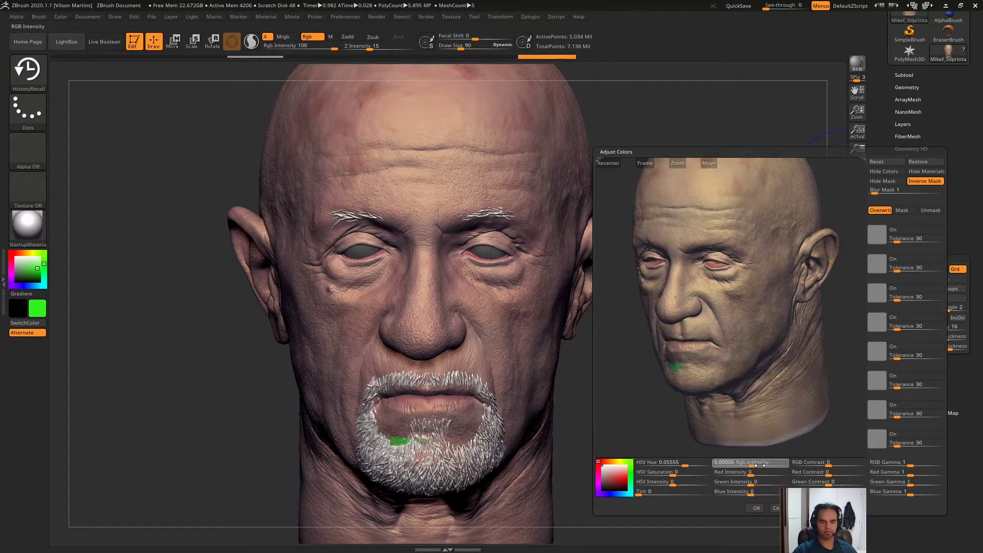
click(756, 508)
scroll(661, 261, down, 3)
scroll(689, 267, up, 5)
scroll(691, 166, up, 2)
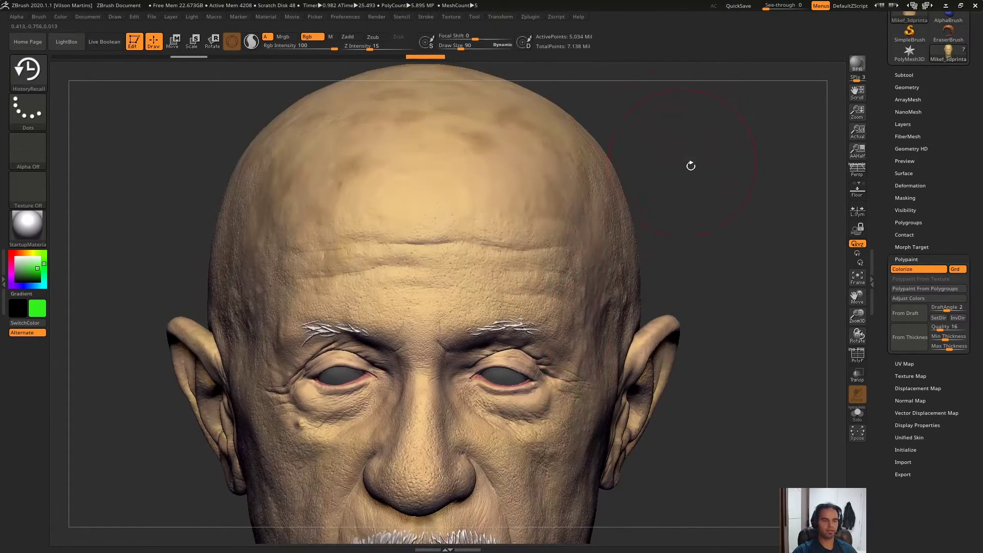
scroll(691, 166, down, 3)
Enlarge the HistoryRecall brush, lower recall strength to 25, and recall pinkish colour on the scalp.
click(407, 56)
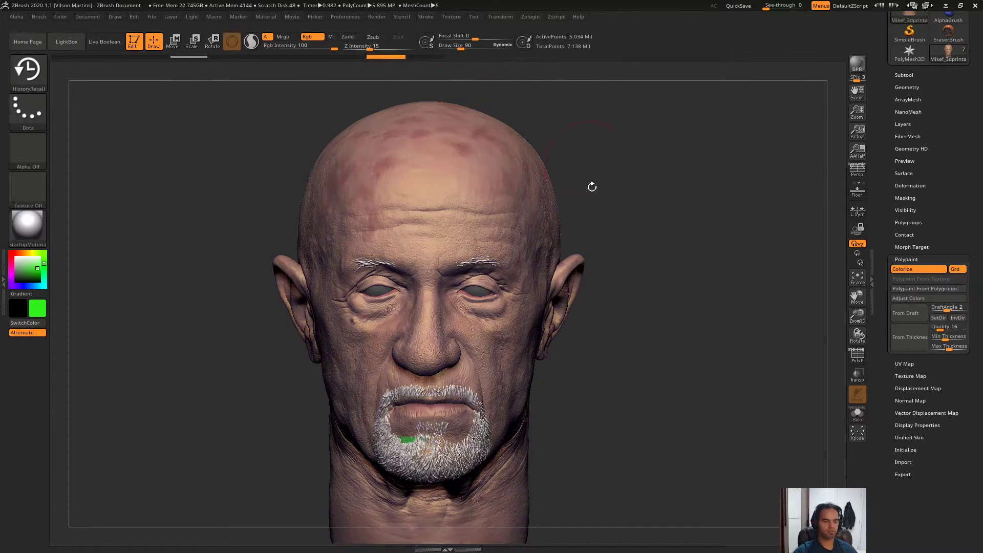
click(431, 57)
drag(630, 136, 589, 138)
key(s)
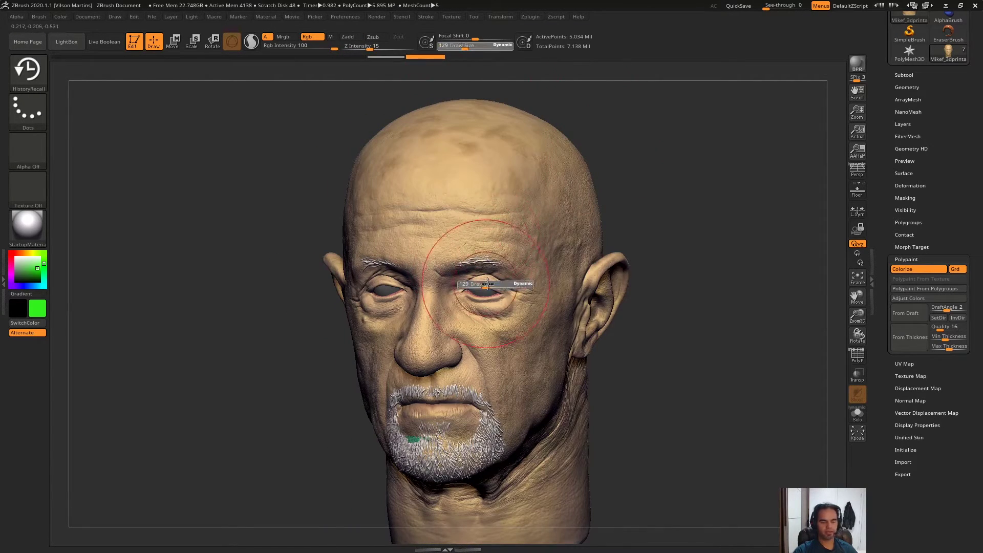
drag(466, 283, 512, 283)
mouse_move(634, 101)
mouse_down()
mouse_move(502, 226)
mouse_move(572, 216)
mouse_move(512, 221)
mouse_up()
drag(332, 48, 300, 48)
mouse_move(589, 194)
mouse_down()
mouse_move(644, 181)
mouse_move(591, 135)
mouse_move(533, 228)
mouse_move(571, 246)
mouse_move(681, 189)
mouse_move(634, 171)
mouse_move(660, 169)
mouse_up()
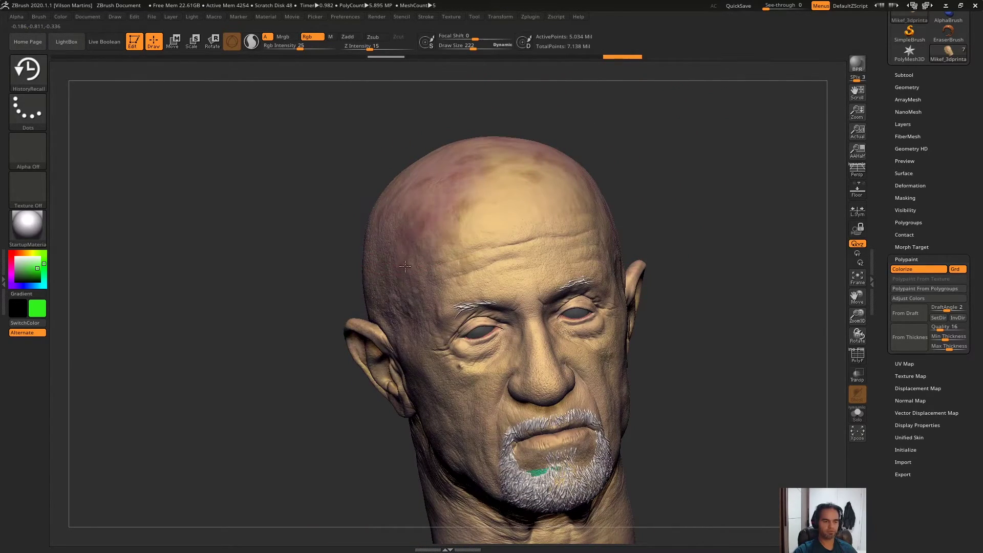
Paint the original skin colour back over the face and step through history states.
mouse_move(215, 255)
mouse_down()
mouse_move(493, 258)
mouse_move(481, 326)
mouse_move(416, 324)
mouse_up()
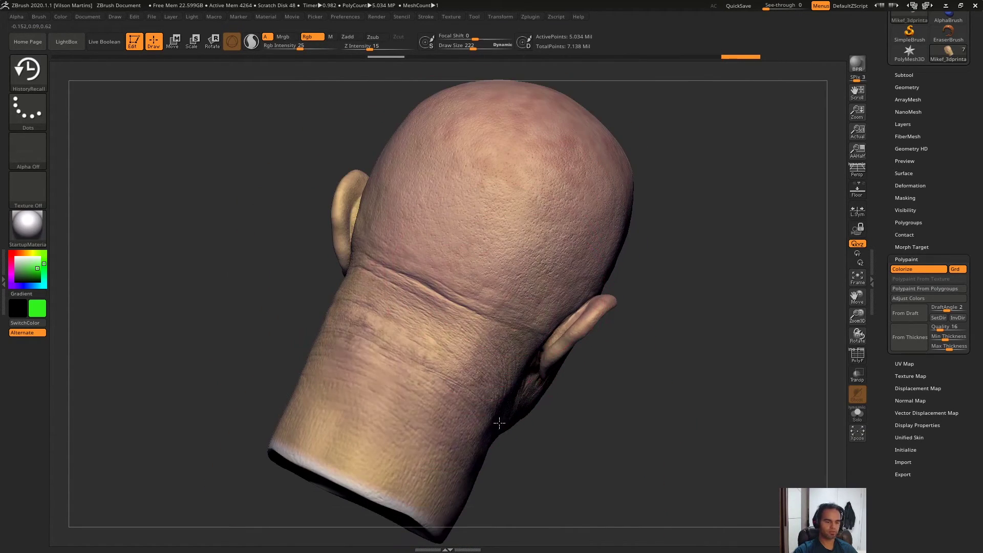
key(ctrl+z)
key(ctrl+z)
key(ctrl+z)
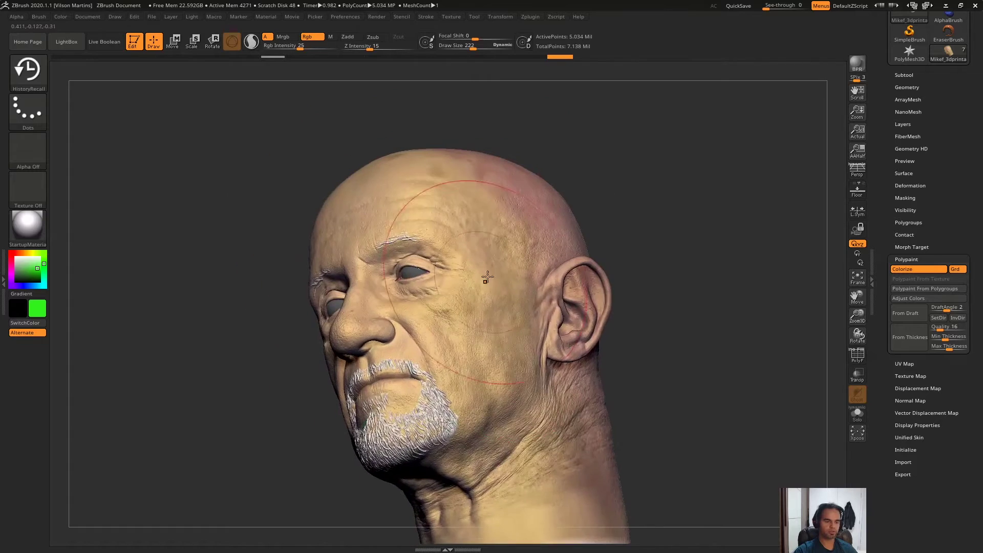
key(ctrl+shift+z)
key(ctrl+shift+z)
key(ctrl+shift+z)
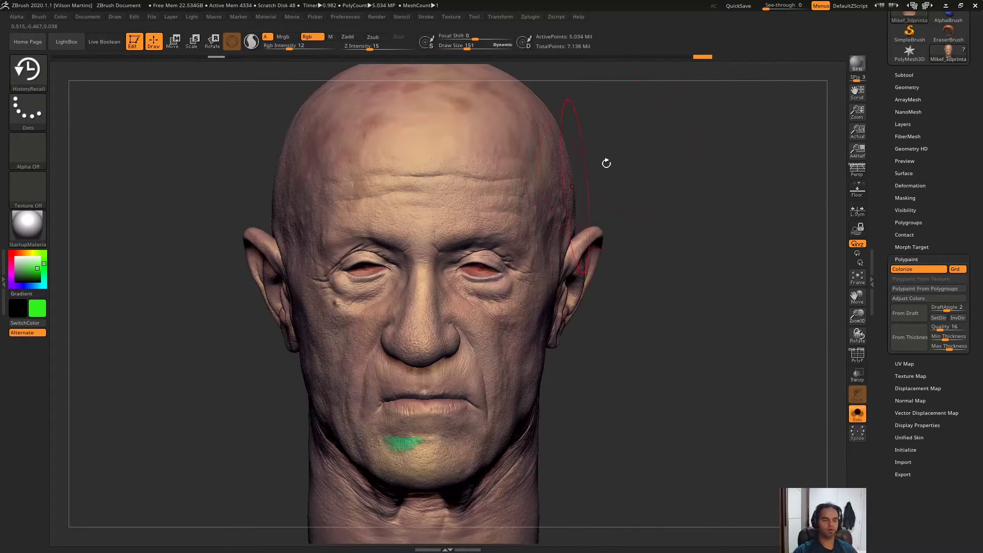
key(ctrl+z)
key(ctrl+z)
key(ctrl+z)
key(ctrl+z)
key(ctrl+z)
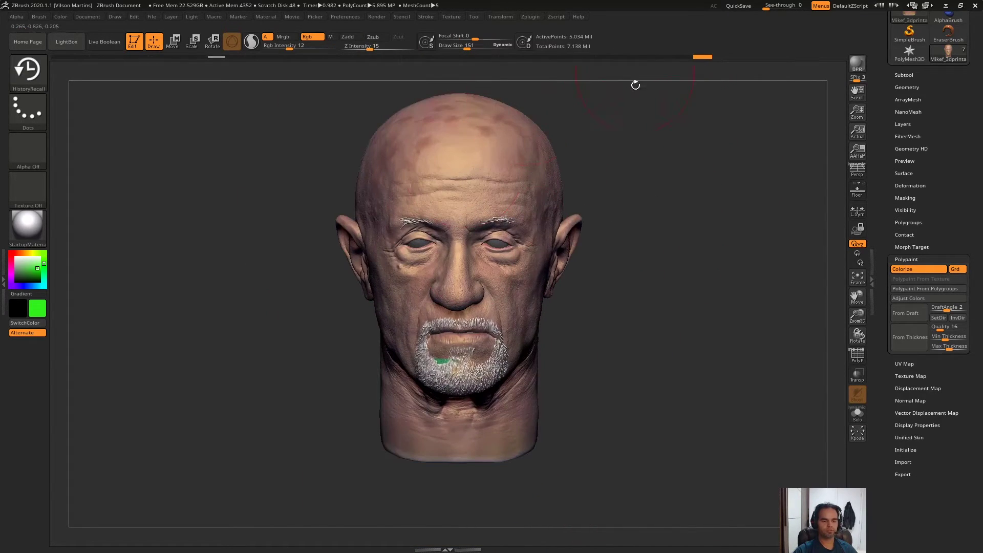
key(ctrl+z)
key(bracketleft)
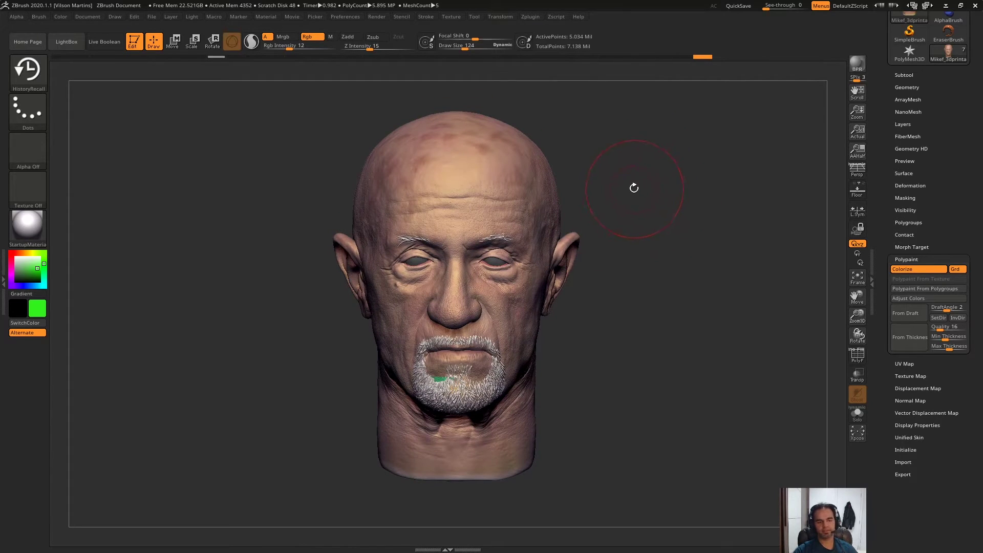
key(ctrl+z)
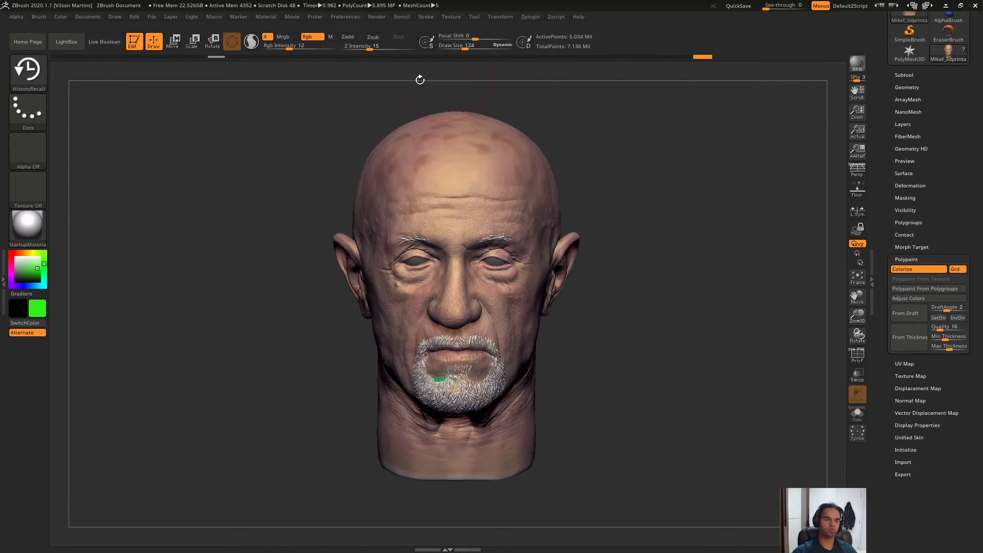
key(ctrl+z)
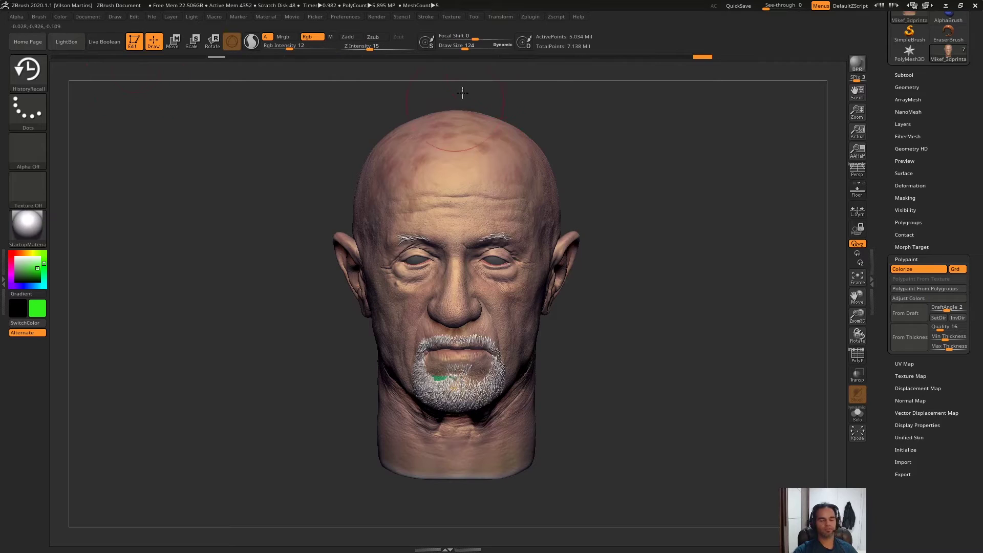
Enable File > UndoHistory so undo history is saved with the project.
click(150, 17)
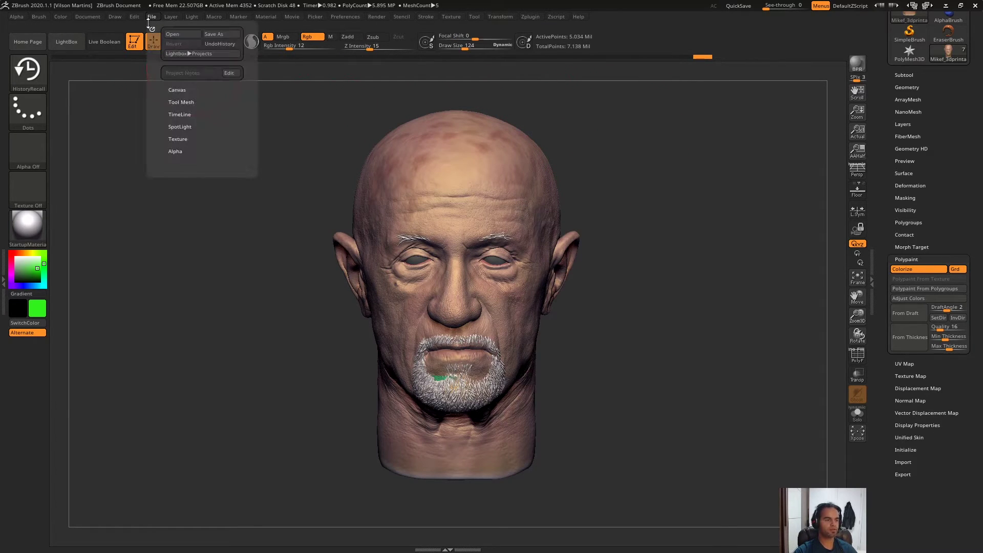
click(221, 44)
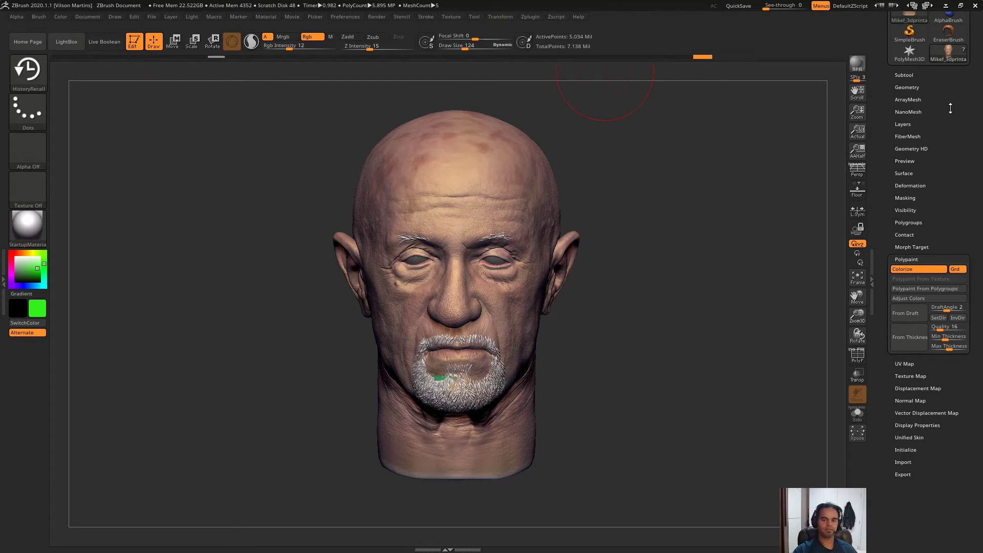
scroll(951, 108, up, 3)
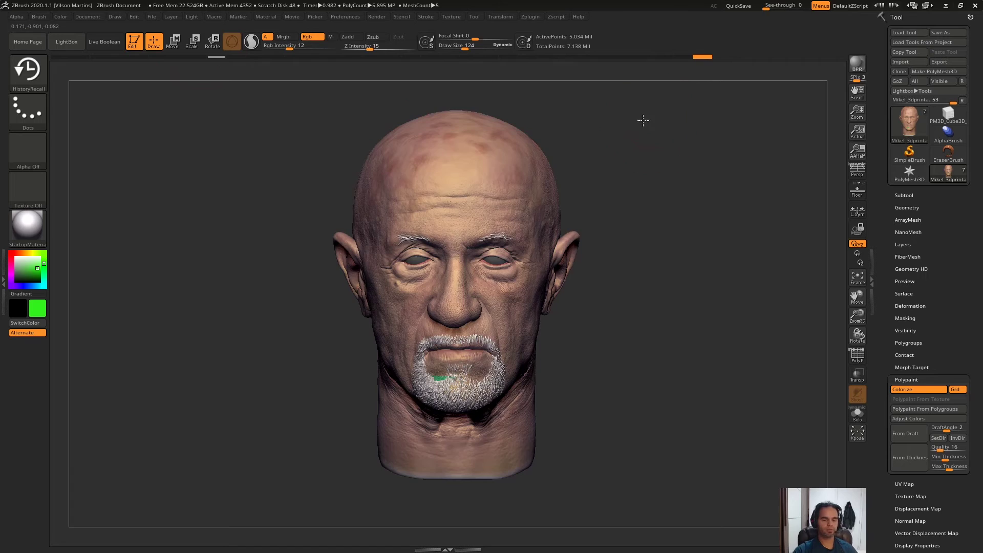
key(ctrl+z)
key(ctrl+z)
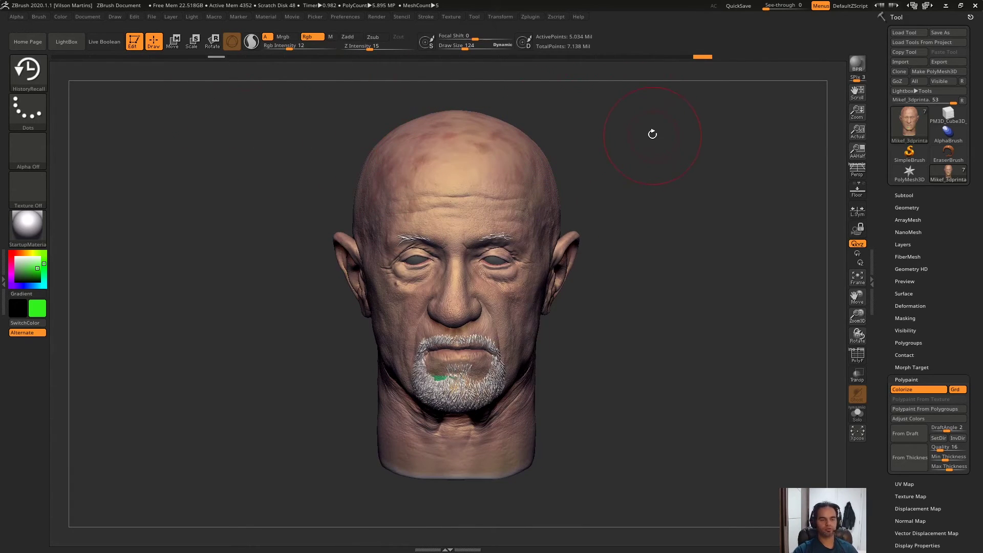
mouse_move(654, 121)
mouse_down()
mouse_move(632, 138)
mouse_move(676, 160)
mouse_move(570, 184)
mouse_up()
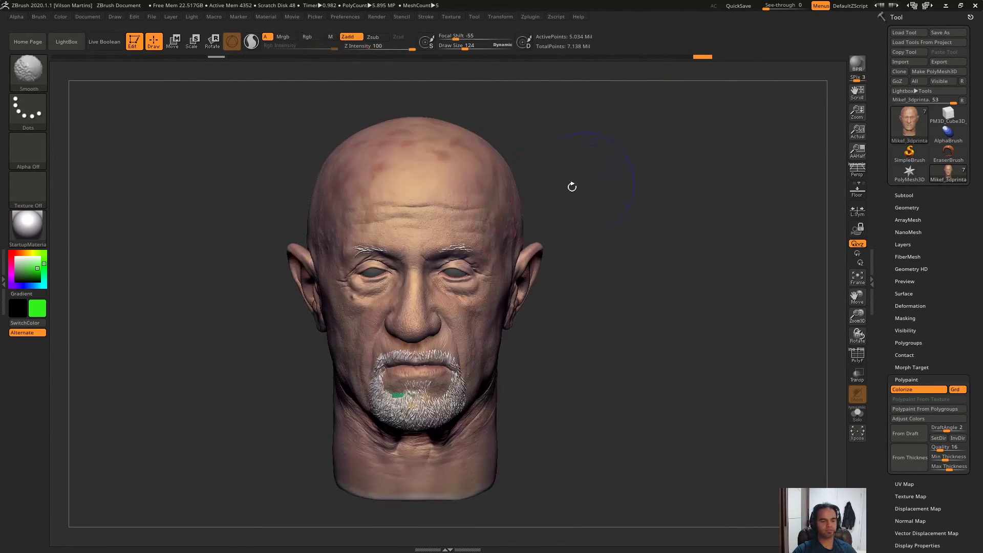
drag(619, 161, 550, 133)
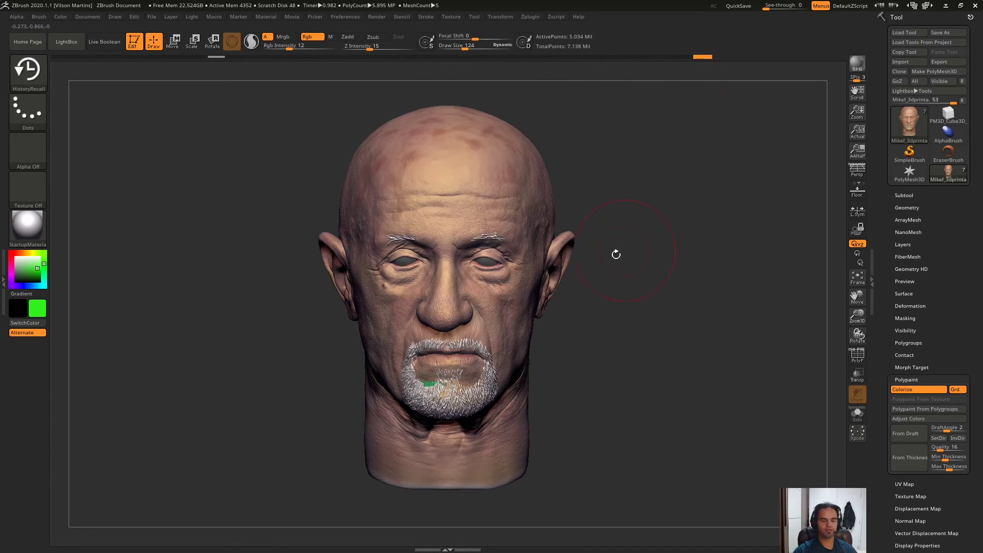